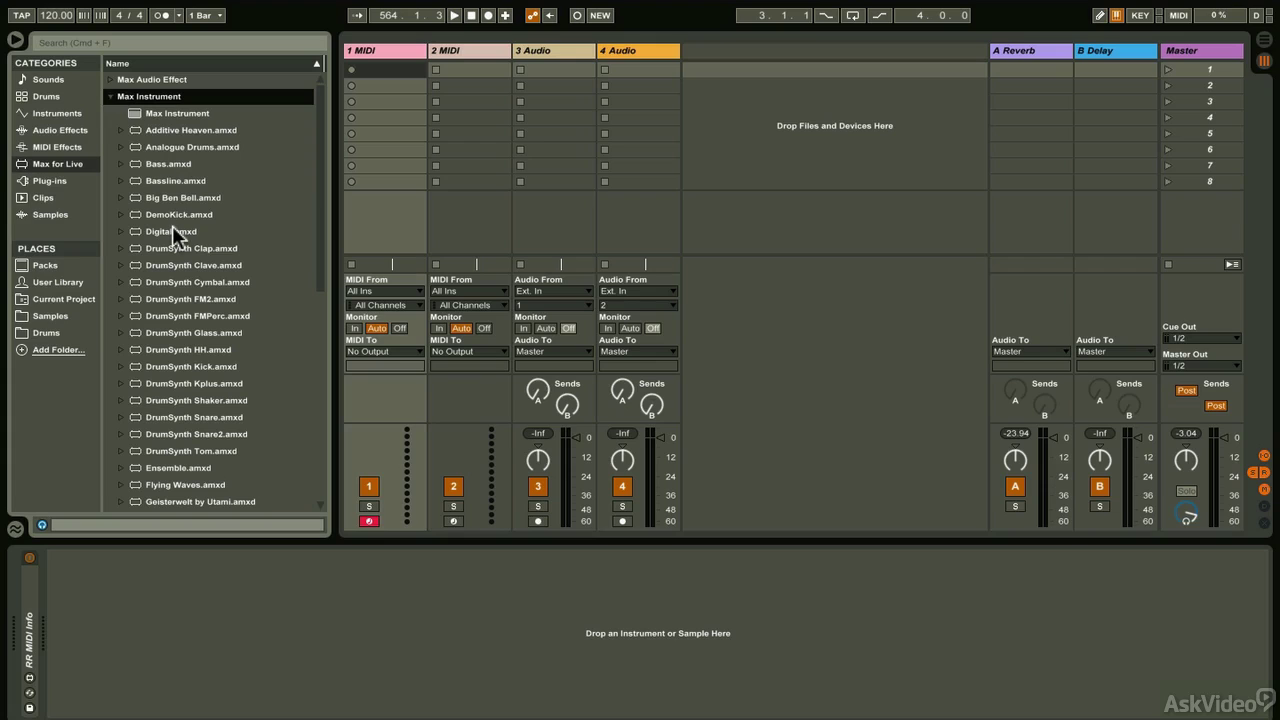
Step: Find Poli.amxd among the Max for Live instruments and load it onto the MIDI track
{"action": "scroll", "coordinate": [172, 225], "scroll_direction": "down", "scroll_amount": 1}
{"action": "scroll", "coordinate": [172, 225], "scroll_direction": "down", "scroll_amount": 7}
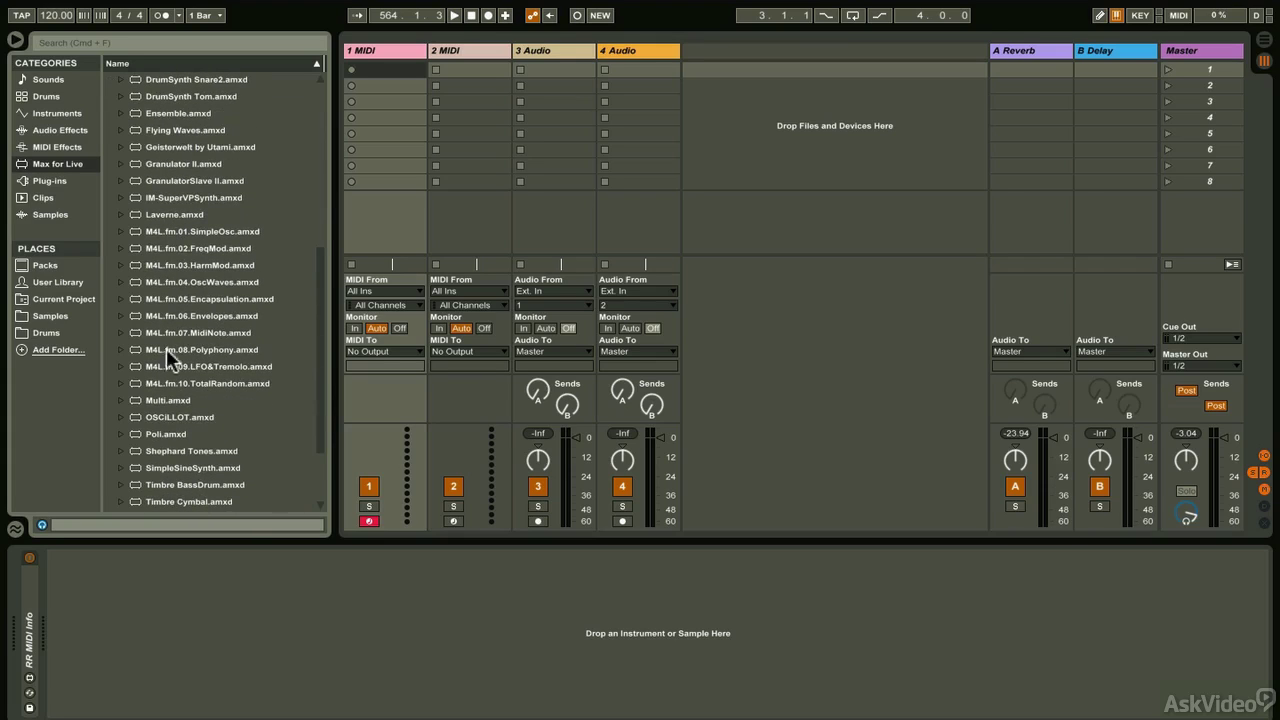
{"action": "scroll", "coordinate": [165, 415], "scroll_direction": "down", "scroll_amount": 1}
{"action": "left_click", "coordinate": [163, 382]}
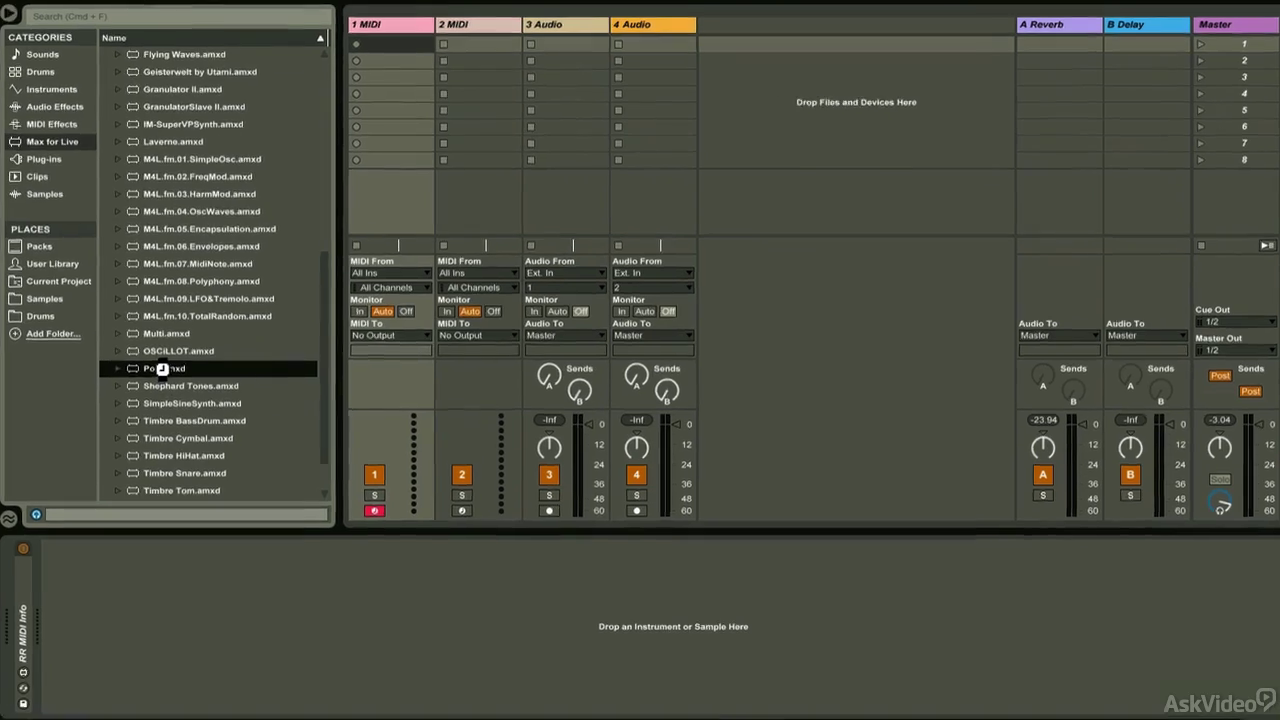
{"action": "double_click", "coordinate": [163, 383]}
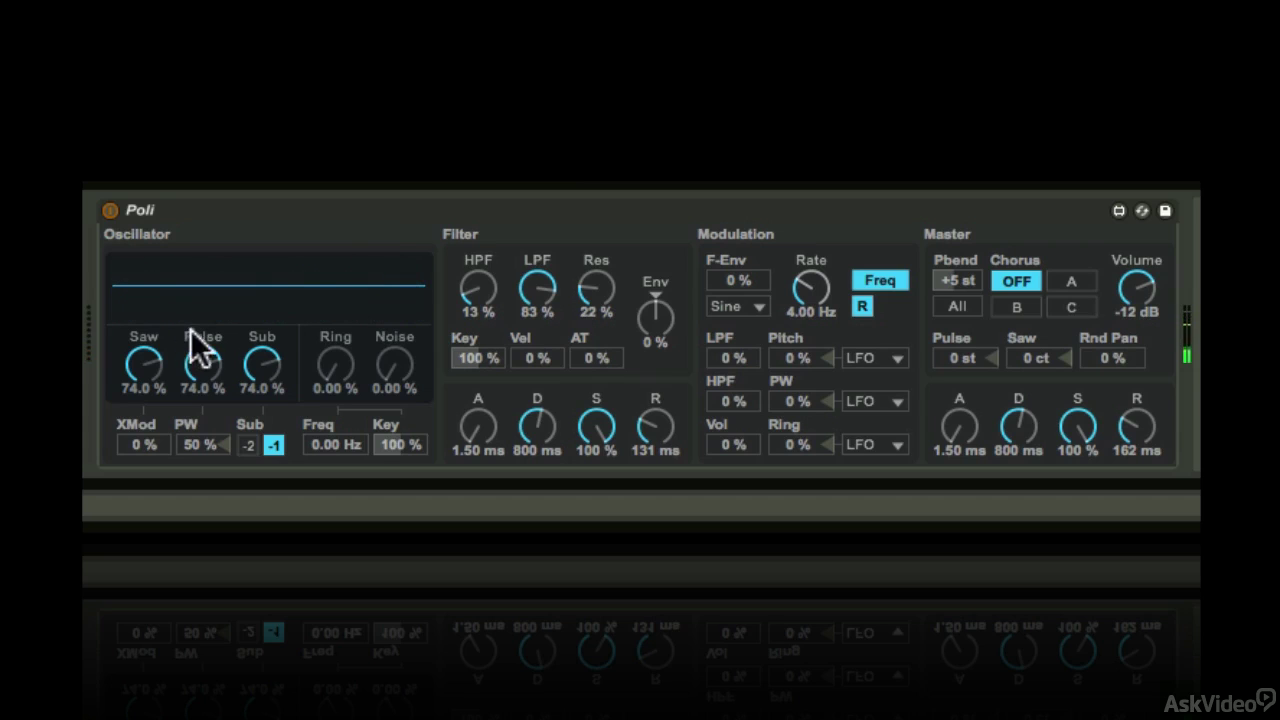
Step: Balance the Saw and Sub levels, auditioning each alone, with Sub at about 37 %
{"action": "left_click", "coordinate": [145, 368]}
{"action": "left_click_drag", "start_coordinate": [145, 368], "coordinate": [145, 340]}
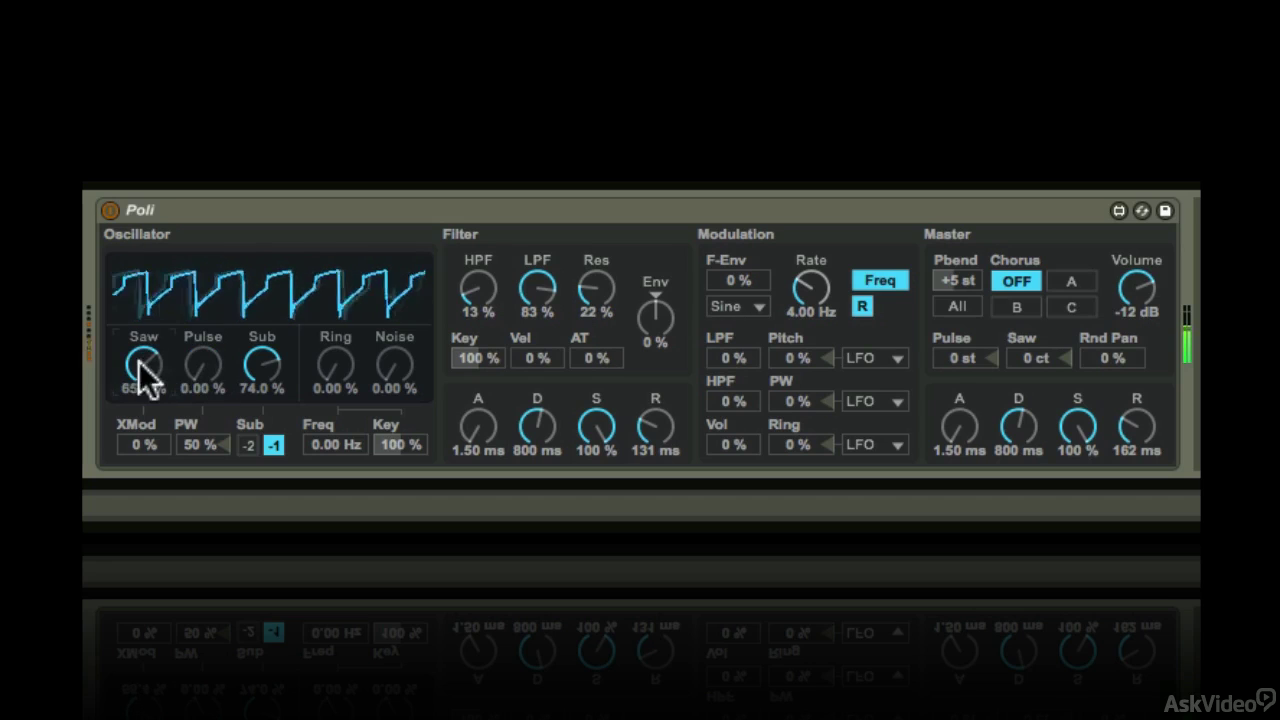
{"action": "left_click_drag", "start_coordinate": [269, 360], "coordinate": [269, 395]}
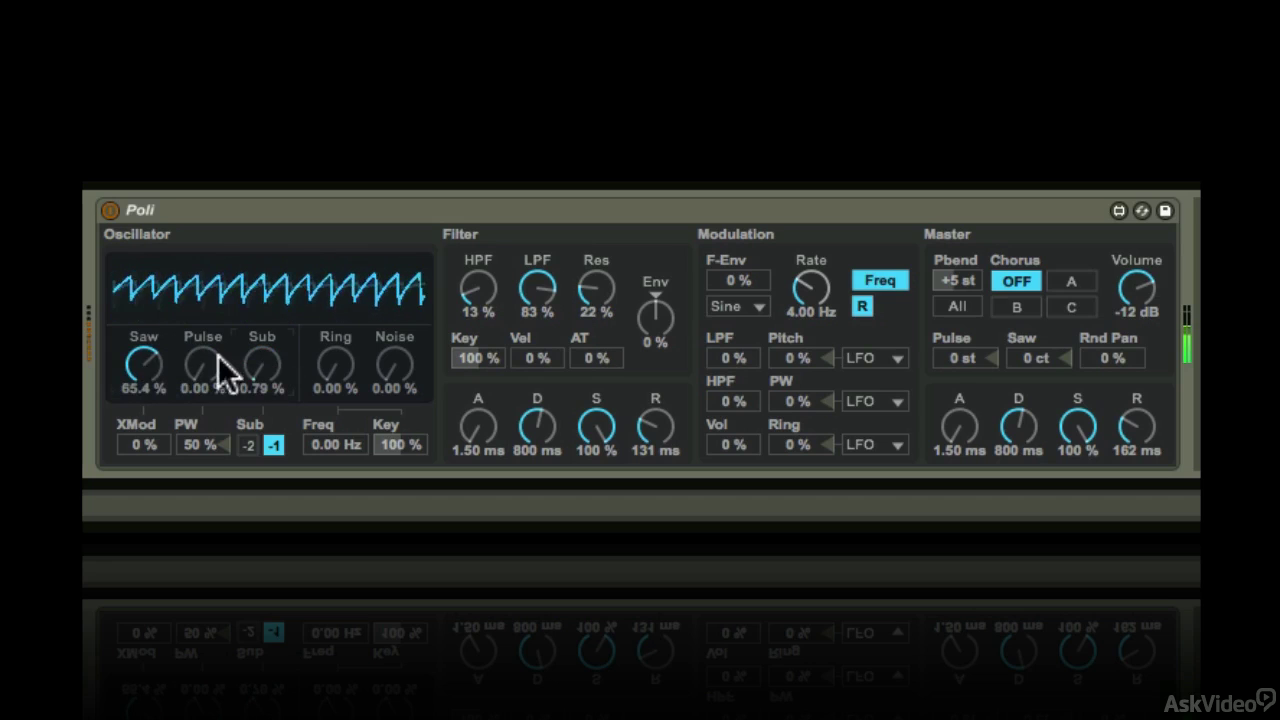
{"action": "left_click_drag", "start_coordinate": [149, 380], "coordinate": [149, 420]}
{"action": "mouse_move", "coordinate": [262, 366]}
{"action": "left_mouse_down"}
{"action": "mouse_move", "coordinate": [262, 342]}
{"action": "mouse_move", "coordinate": [271, 358]}
{"action": "left_mouse_up"}
Step: Put the Sub one octave down at 18.1 %, with Pulse at 100 % and Saw at 99.2 %
{"action": "left_click", "coordinate": [250, 447]}
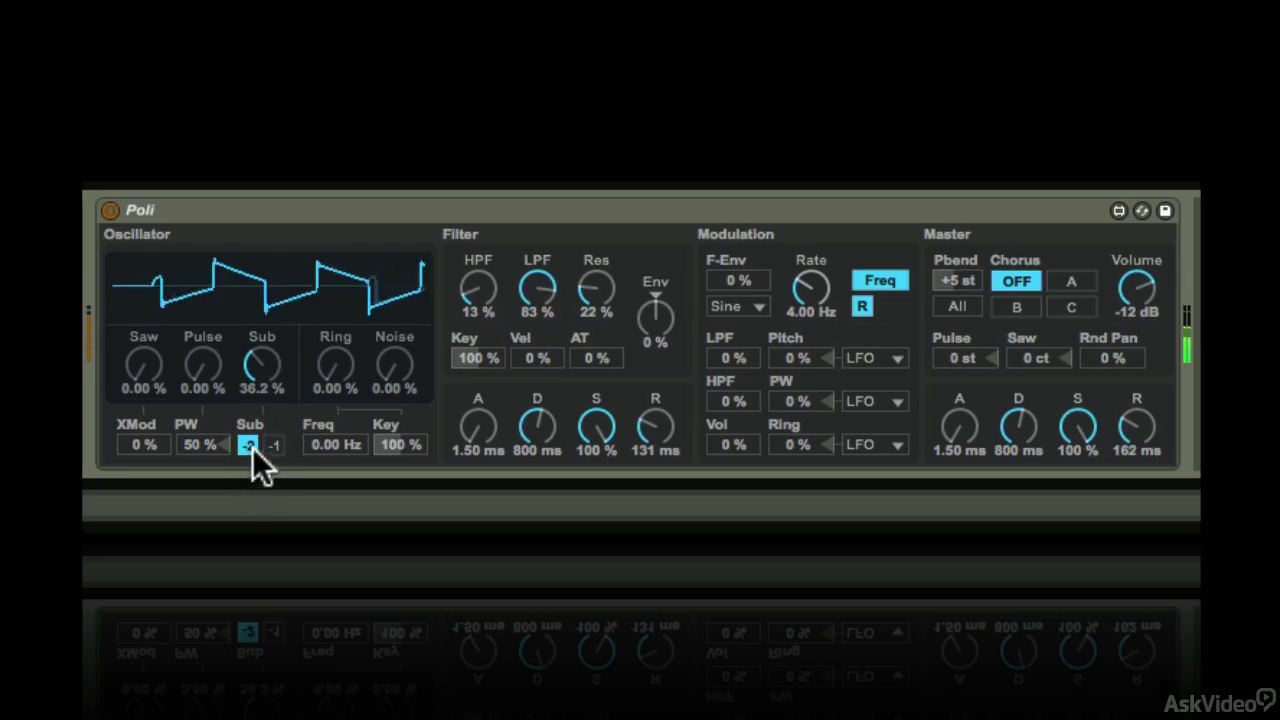
{"action": "left_click", "coordinate": [273, 446]}
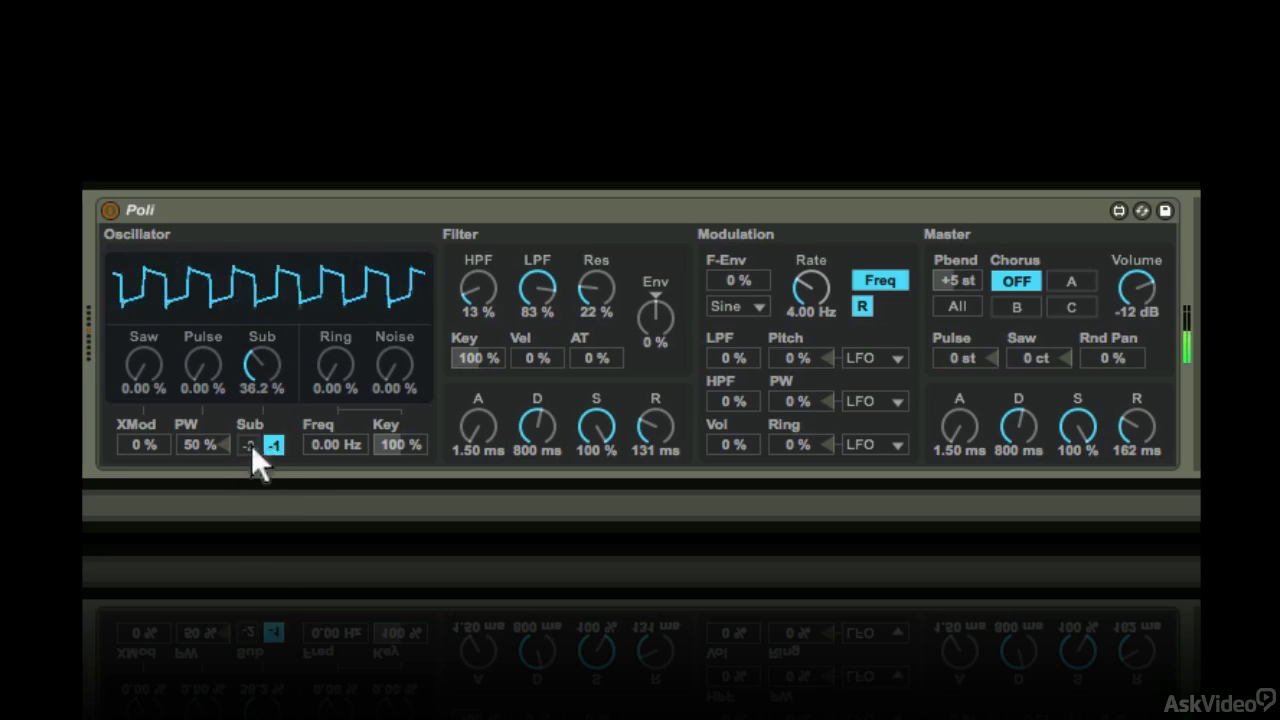
{"action": "left_click_drag", "start_coordinate": [273, 360], "coordinate": [210, 275]}
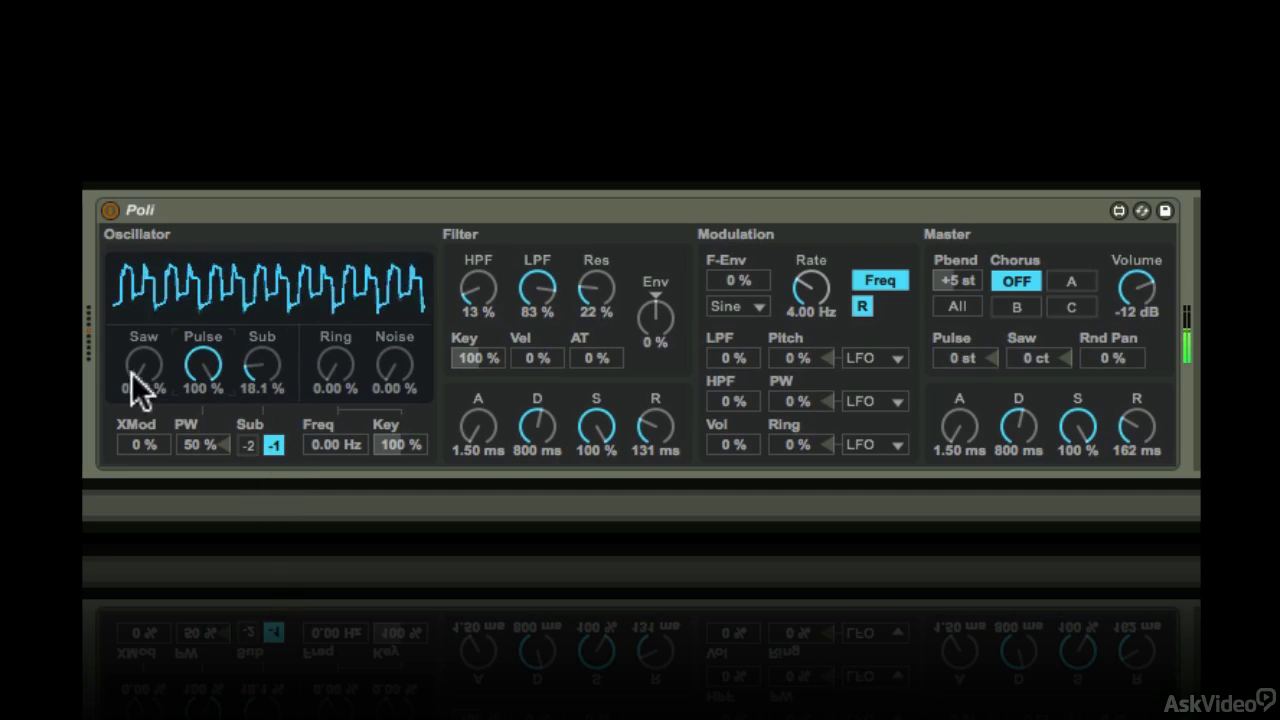
{"action": "left_click_drag", "start_coordinate": [134, 372], "coordinate": [134, 310]}
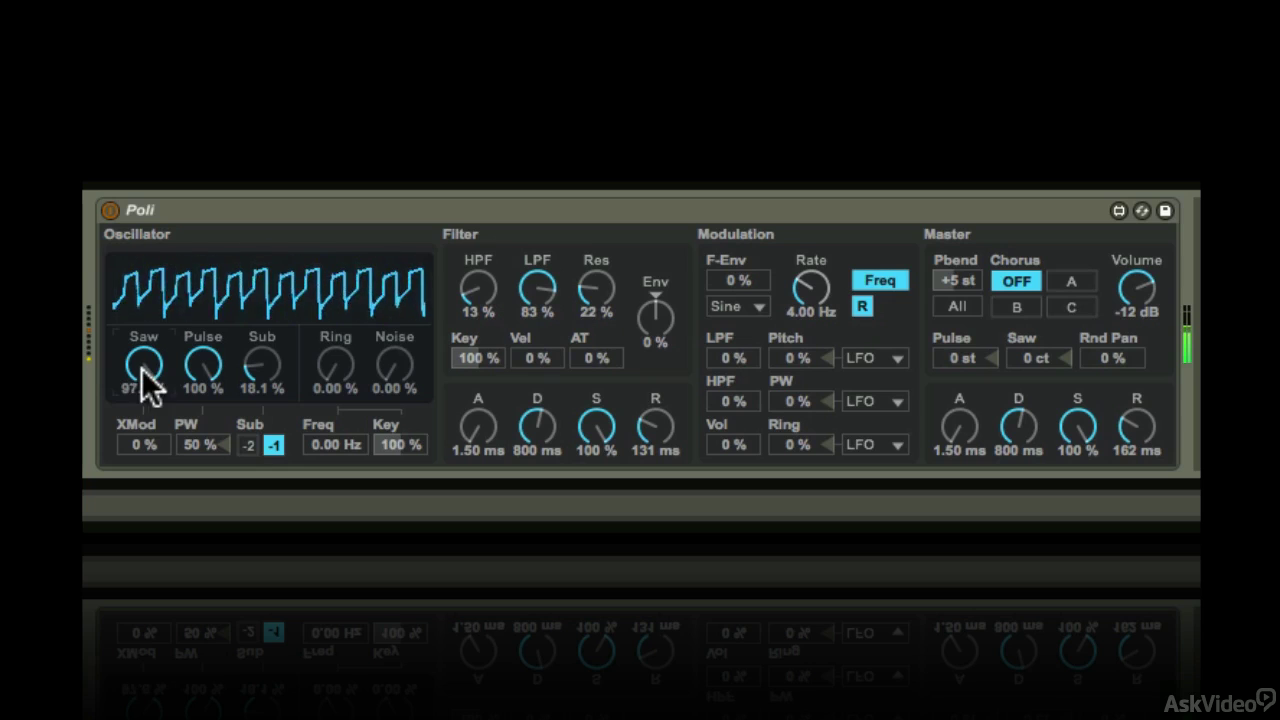
{"action": "left_click_drag", "start_coordinate": [140, 372], "coordinate": [140, 376]}
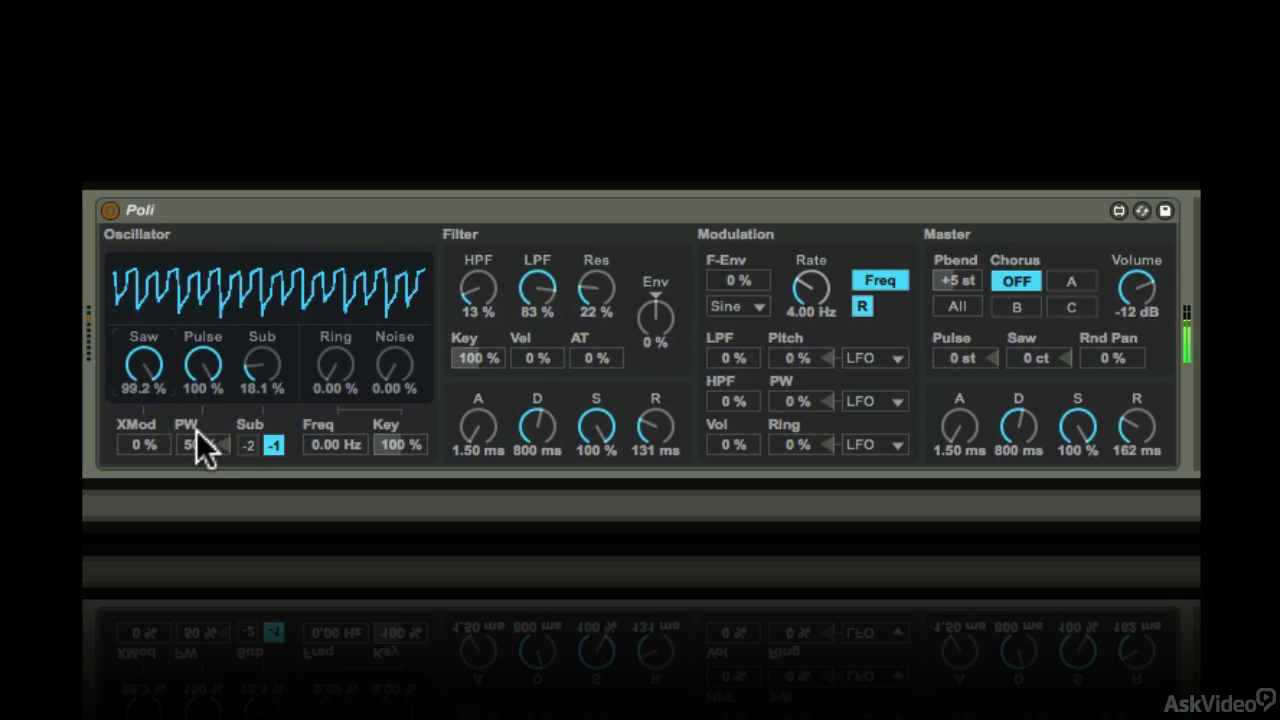
Step: Widen Poli's pulse width to 72 % and add 5 % XMod cross-modulation
{"action": "left_click_drag", "start_coordinate": [196, 440], "coordinate": [198, 485]}
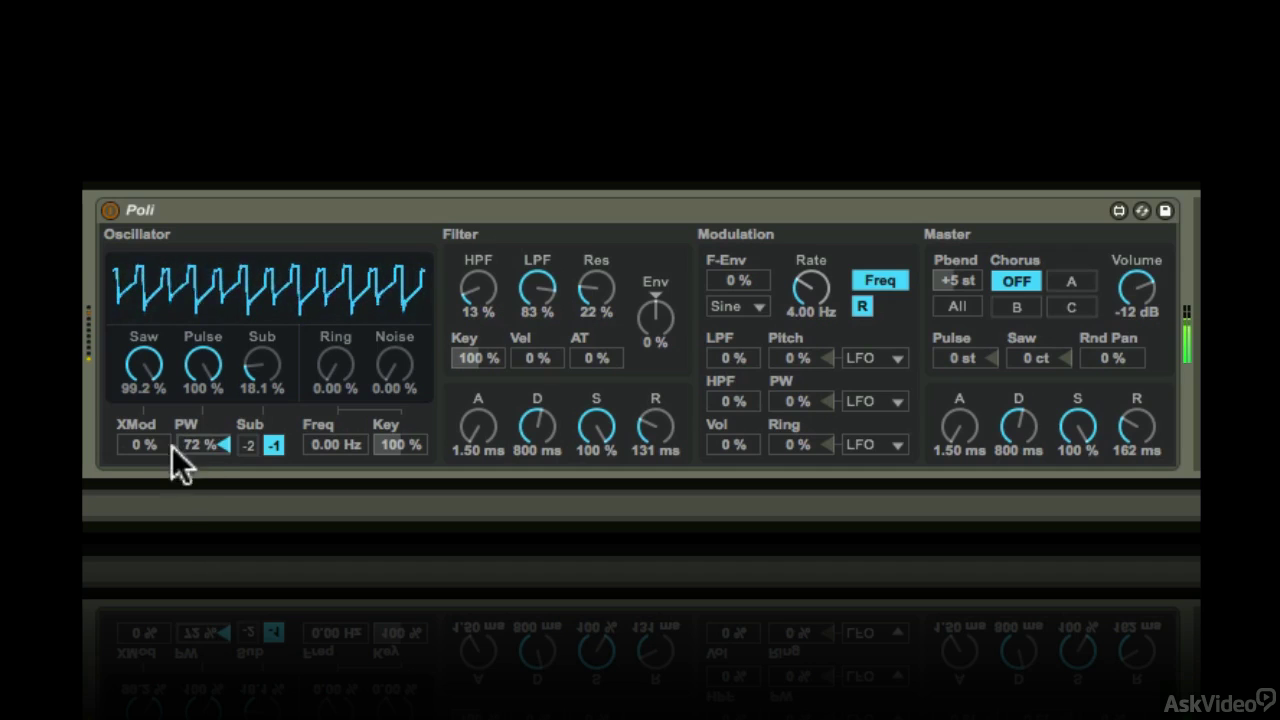
{"action": "left_click_drag", "start_coordinate": [137, 443], "coordinate": [137, 537]}
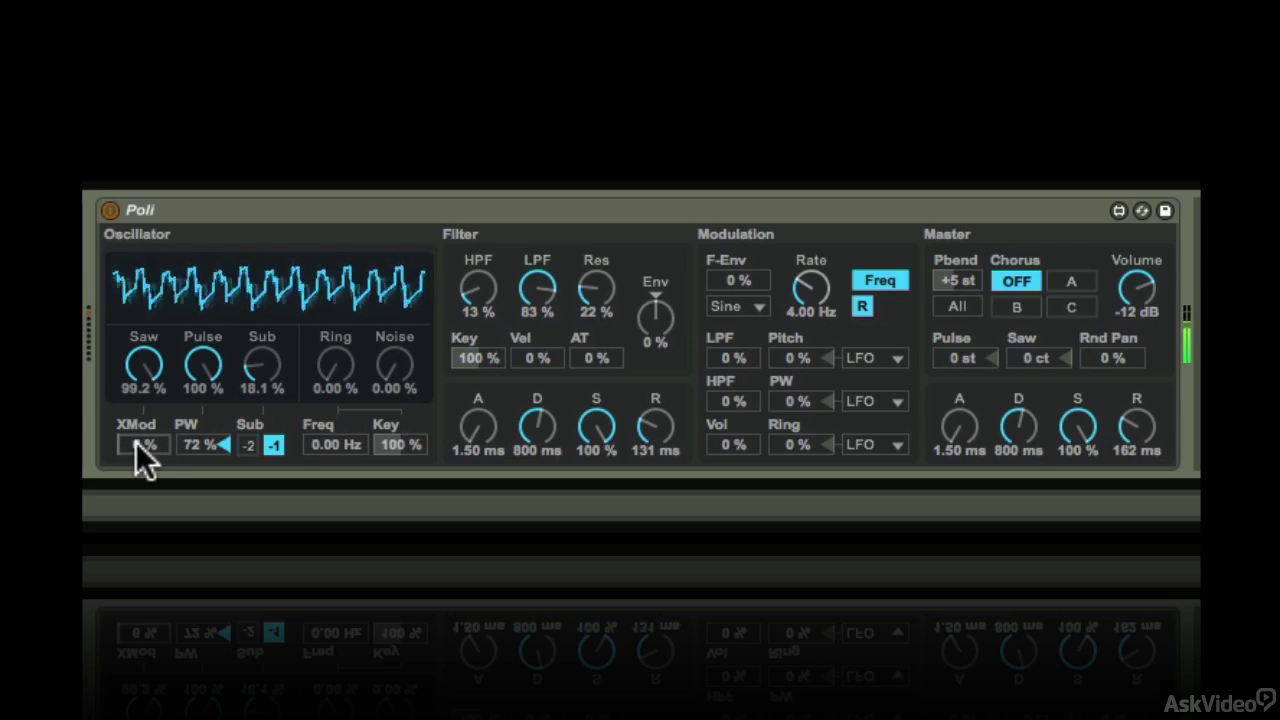
{"action": "scroll", "coordinate": [147, 445], "scroll_direction": "down", "scroll_amount": 1}
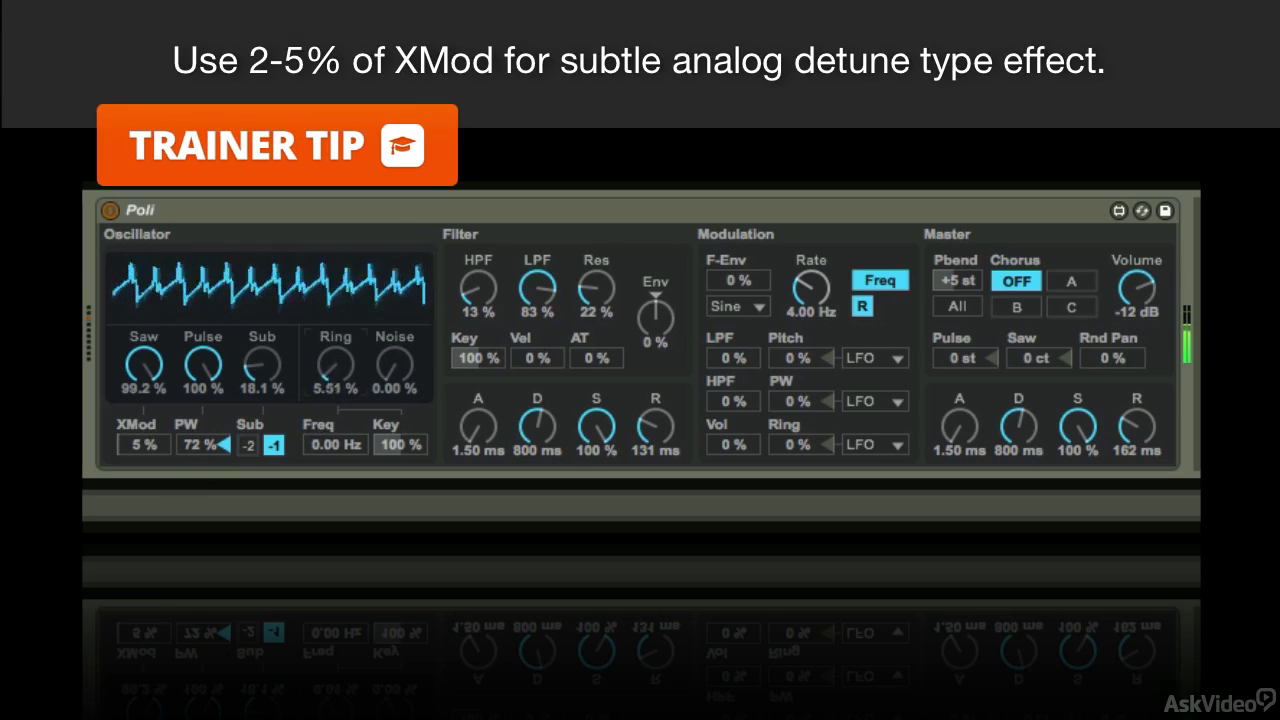
Step: Add ring modulation and return XMod to 0 %
{"action": "mouse_move", "coordinate": [333, 362]}
{"action": "left_mouse_down"}
{"action": "mouse_move", "coordinate": [333, 260]}
{"action": "mouse_move", "coordinate": [340, 380]}
{"action": "left_mouse_up"}
{"action": "left_click_drag", "start_coordinate": [130, 446], "coordinate": [130, 490]}
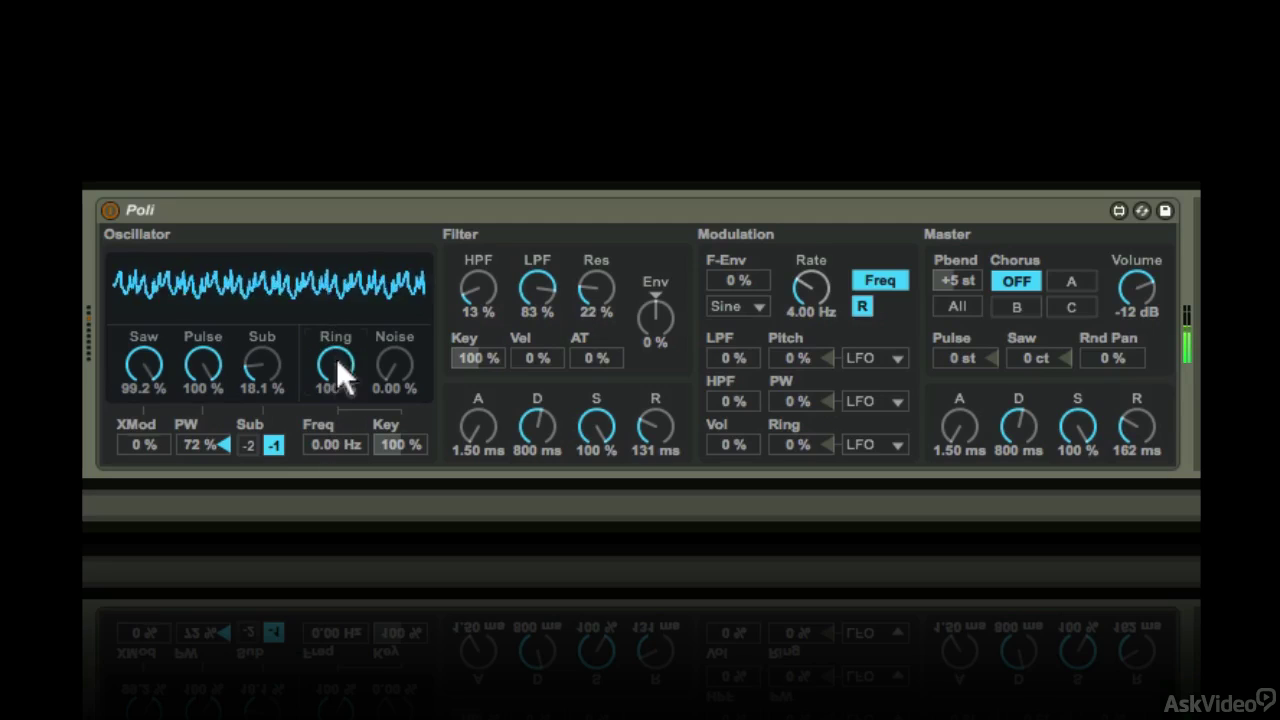
{"action": "left_click_drag", "start_coordinate": [336, 358], "coordinate": [336, 330]}
Step: Tune the ring modulator to 238 Hz with key tracking entered as 100 %
{"action": "left_click_drag", "start_coordinate": [320, 444], "coordinate": [320, 363]}
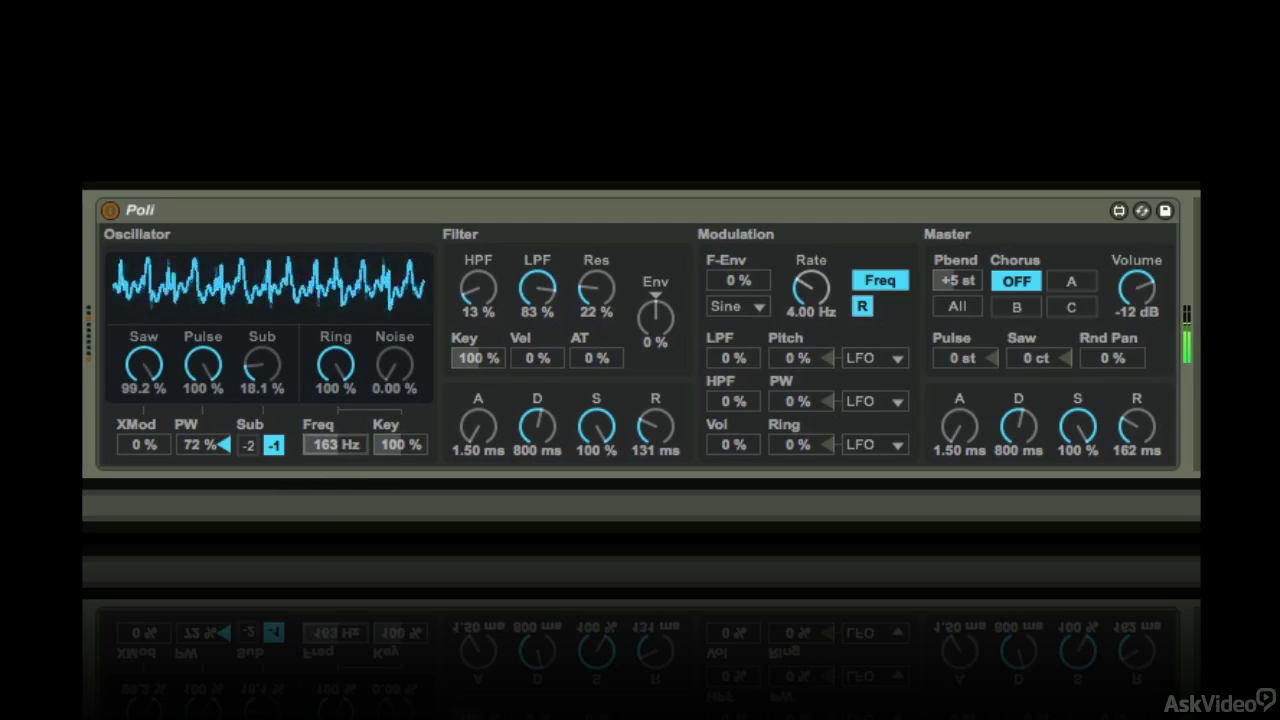
{"action": "mouse_move", "coordinate": [398, 444]}
{"action": "left_mouse_down"}
{"action": "mouse_move", "coordinate": [398, 520]}
{"action": "mouse_move", "coordinate": [398, 360]}
{"action": "mouse_move", "coordinate": [399, 443]}
{"action": "left_mouse_up"}
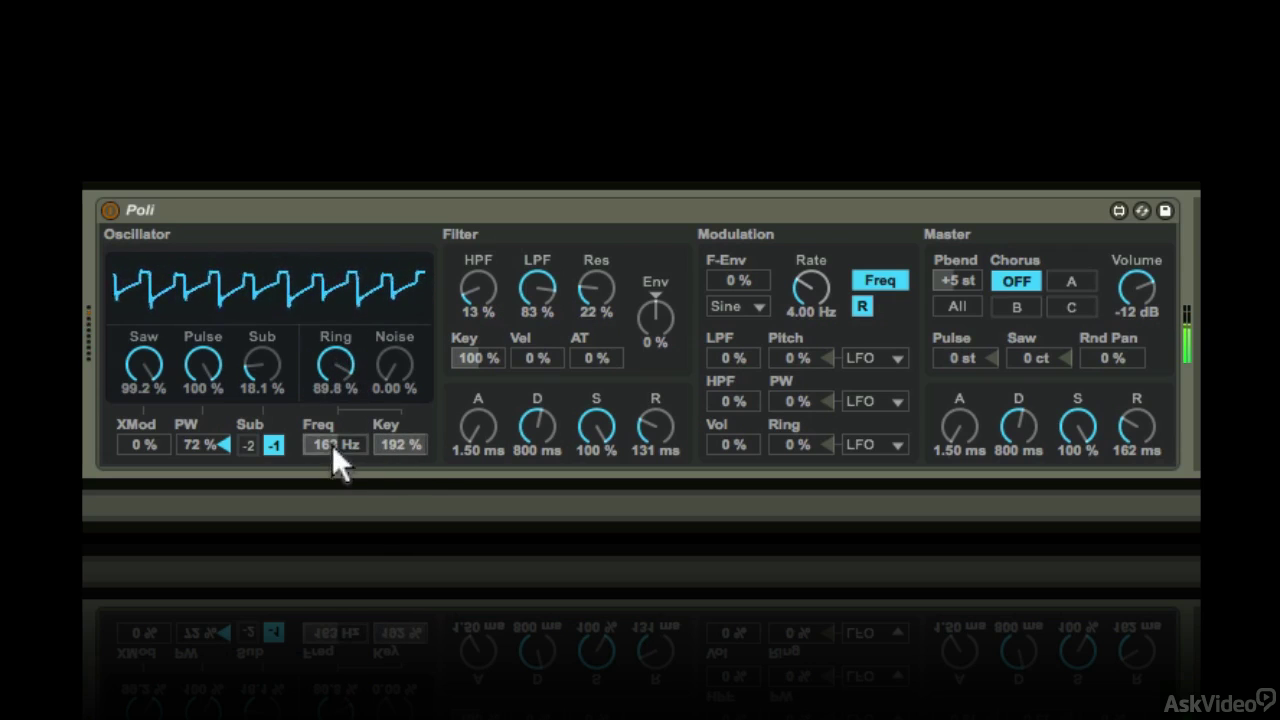
{"action": "left_click_drag", "start_coordinate": [331, 444], "coordinate": [376, 482]}
{"action": "type", "text": "10"}
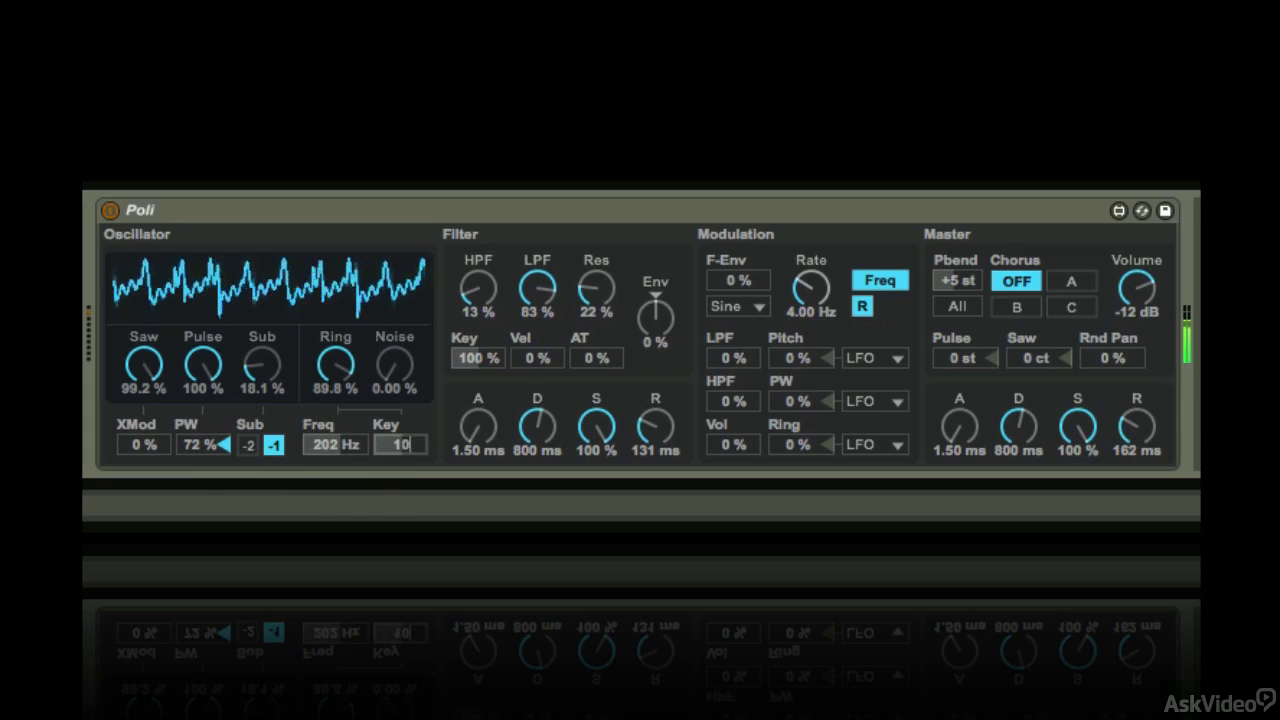
{"action": "type", "text": "0"}
{"action": "key", "text": "Return"}
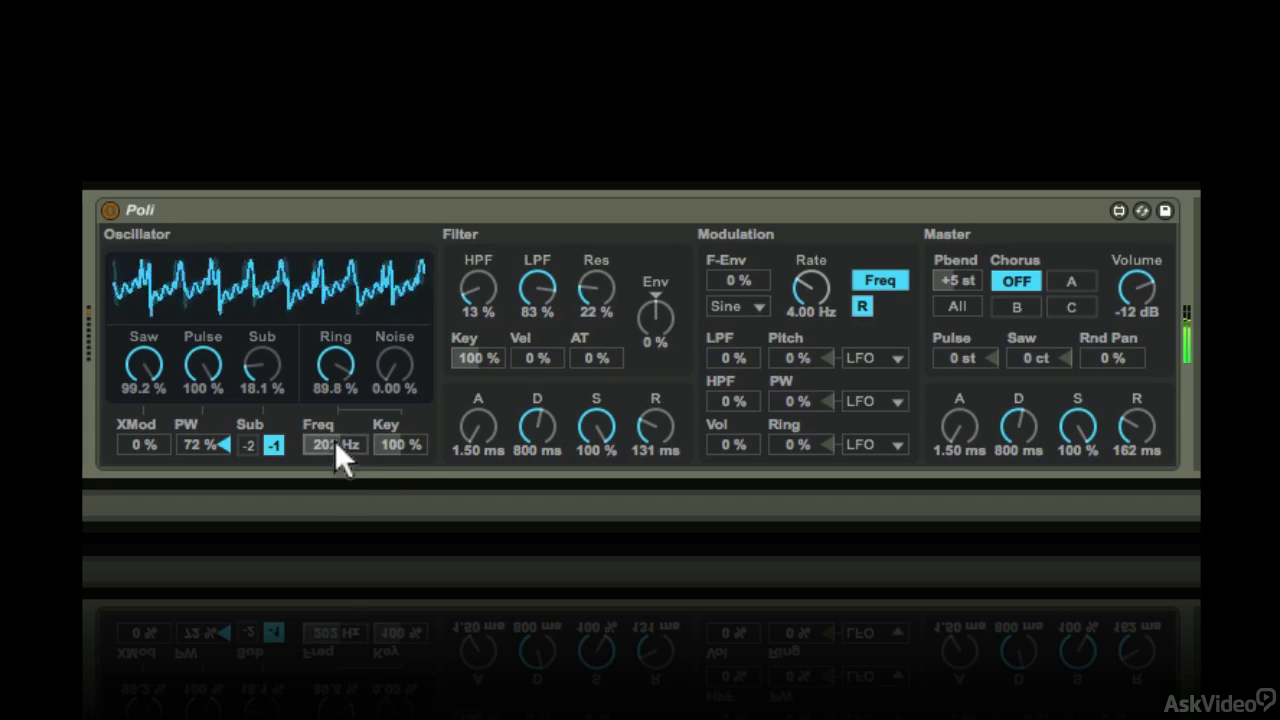
{"action": "mouse_move", "coordinate": [336, 442]}
{"action": "left_mouse_down"}
{"action": "mouse_move", "coordinate": [336, 417]}
{"action": "mouse_move", "coordinate": [336, 428]}
{"action": "left_mouse_up"}
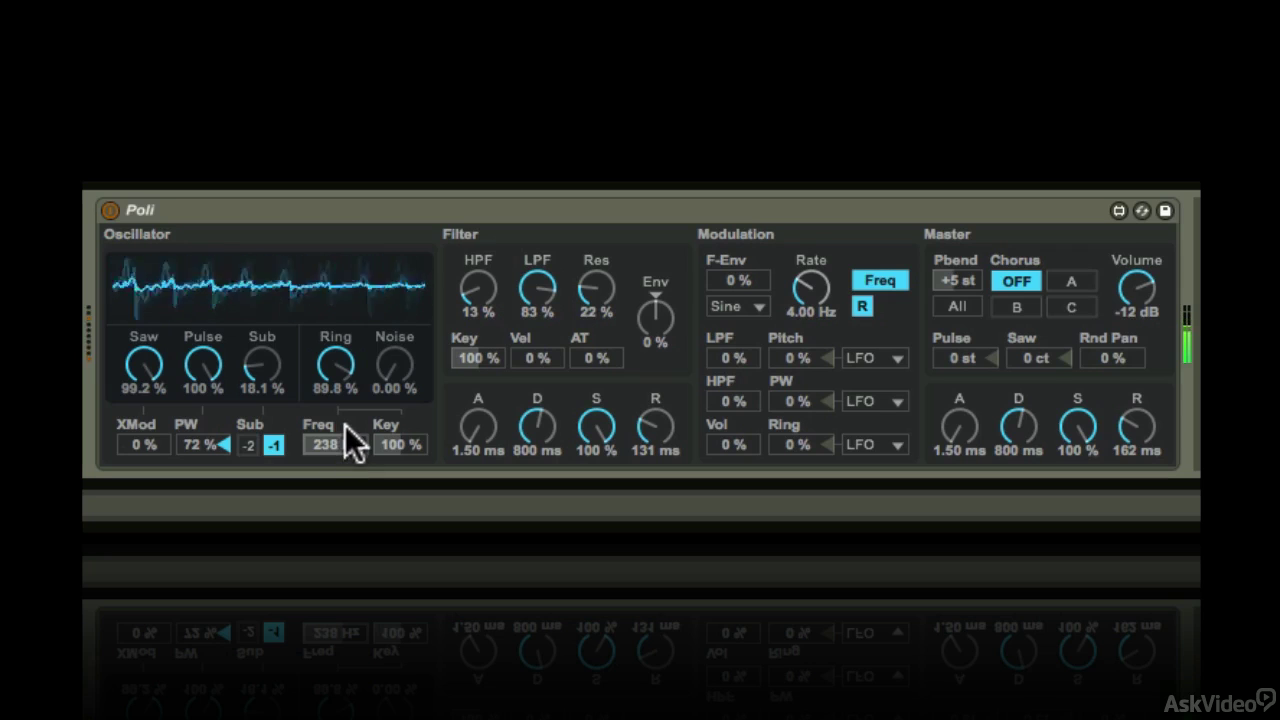
Step: Bring in Noise at 60.6 %, with Sub at 24.4 %, XMod at 2 % and Ring at 24.4 %
{"action": "left_click_drag", "start_coordinate": [336, 362], "coordinate": [336, 392]}
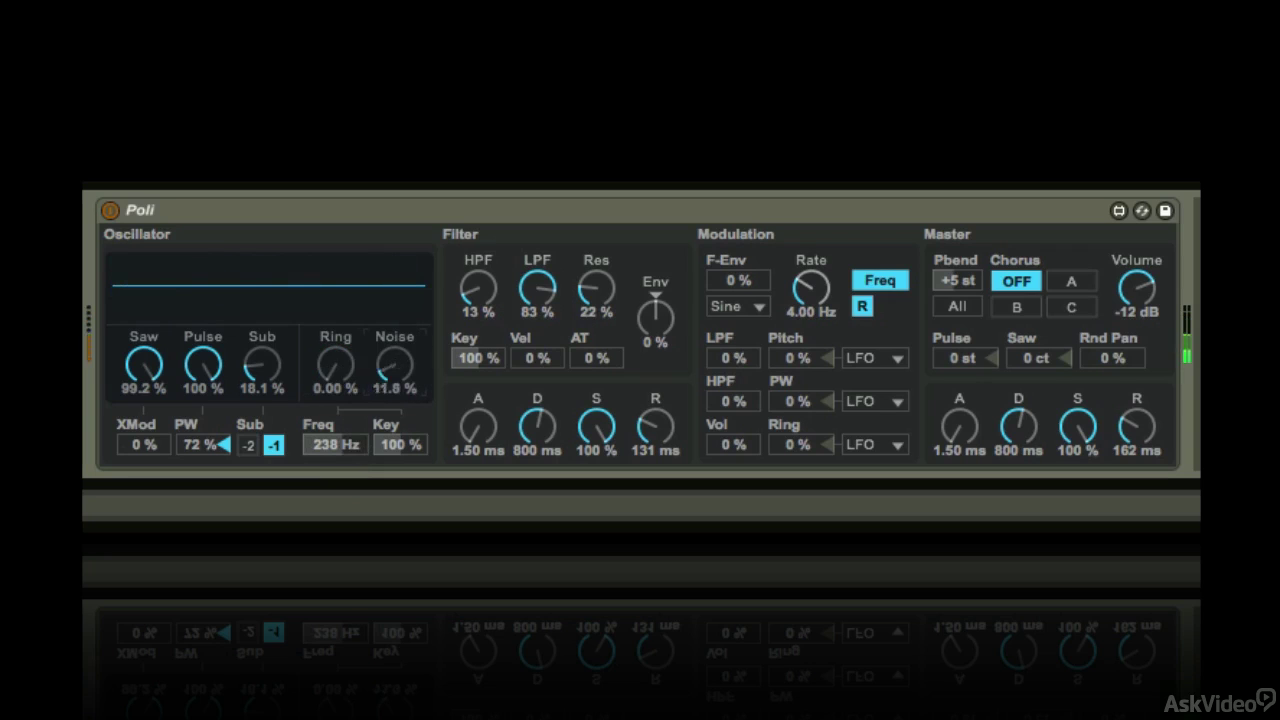
{"action": "left_click_drag", "start_coordinate": [394, 367], "coordinate": [394, 319]}
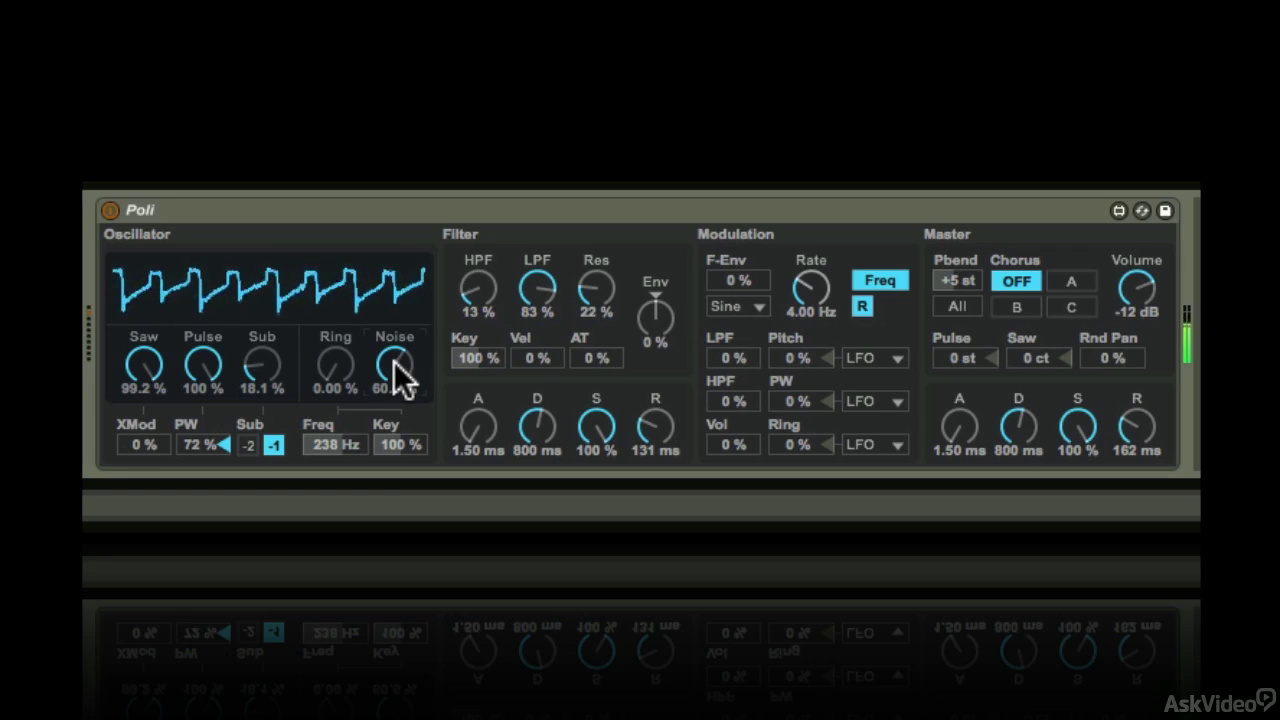
{"action": "mouse_move", "coordinate": [250, 364]}
{"action": "left_mouse_down"}
{"action": "mouse_move", "coordinate": [250, 352]}
{"action": "mouse_move", "coordinate": [262, 362]}
{"action": "left_mouse_up"}
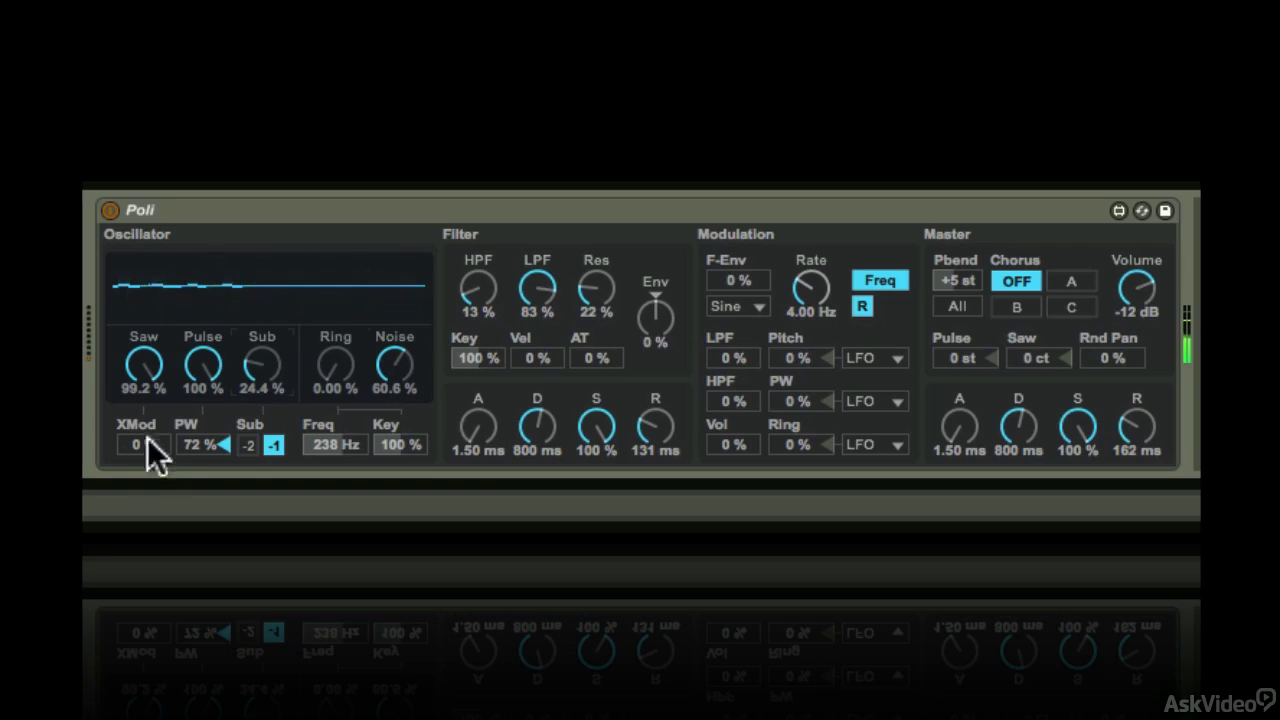
{"action": "left_click_drag", "start_coordinate": [140, 447], "coordinate": [140, 446]}
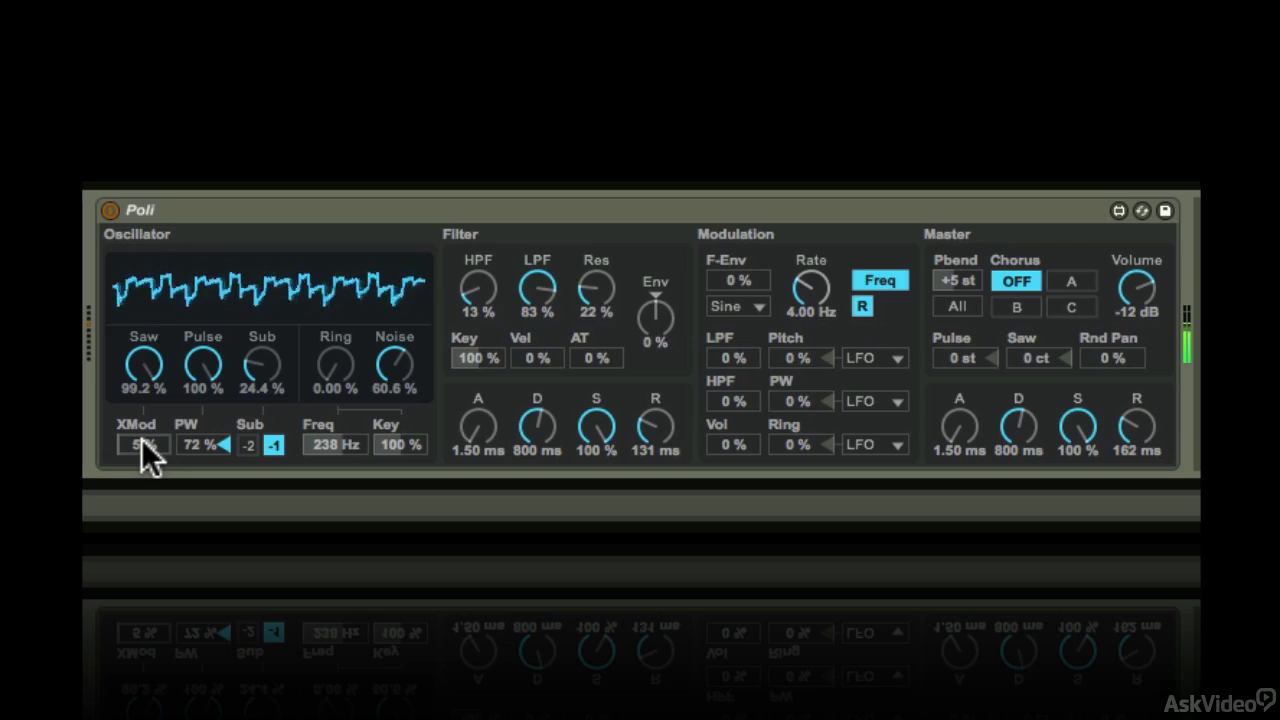
{"action": "left_click_drag", "start_coordinate": [141, 445], "coordinate": [141, 452]}
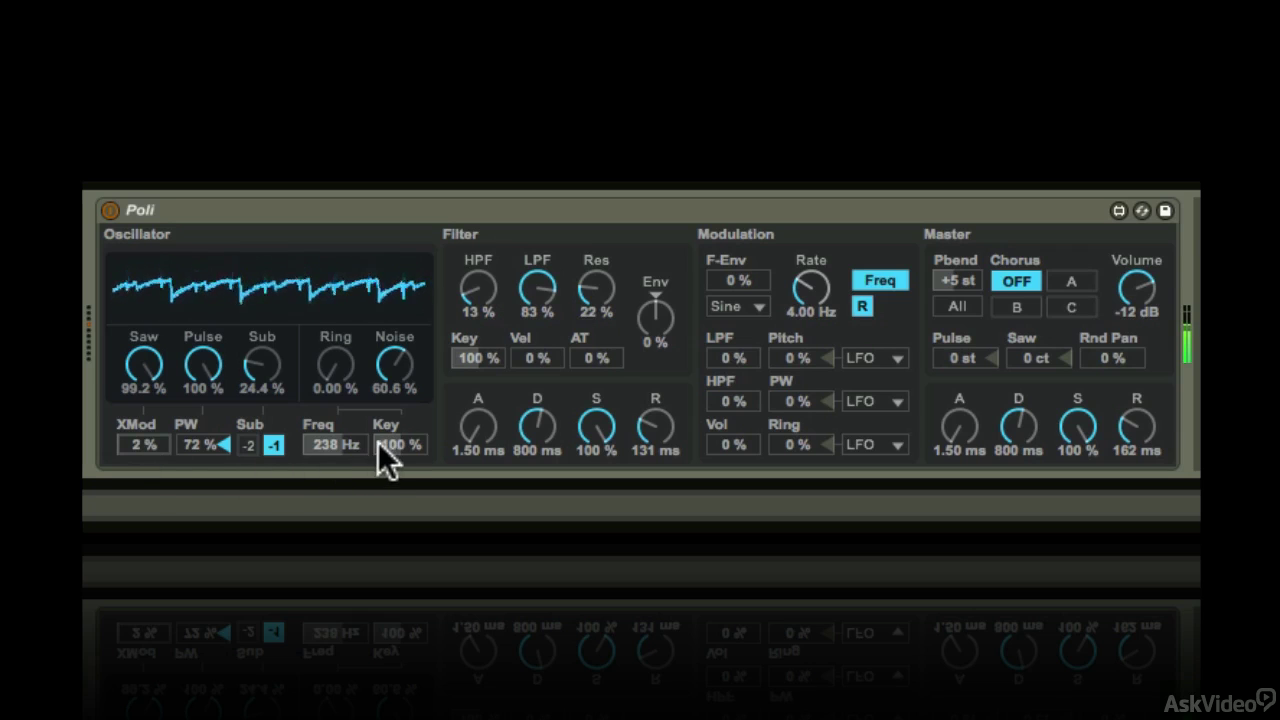
{"action": "left_click_drag", "start_coordinate": [337, 374], "coordinate": [337, 350]}
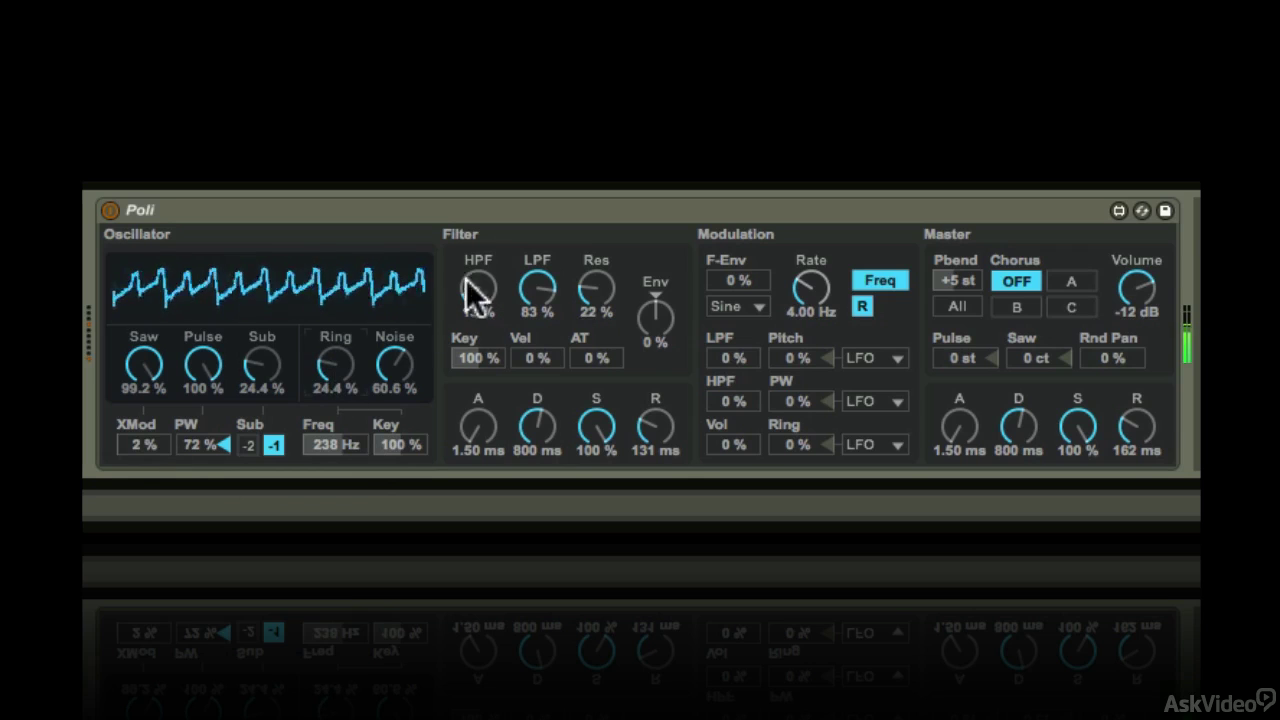
Step: Return the HPF to 0 %, open the LPF to 46 % and remove resonance to 0 %
{"action": "left_click_drag", "start_coordinate": [478, 292], "coordinate": [478, 228]}
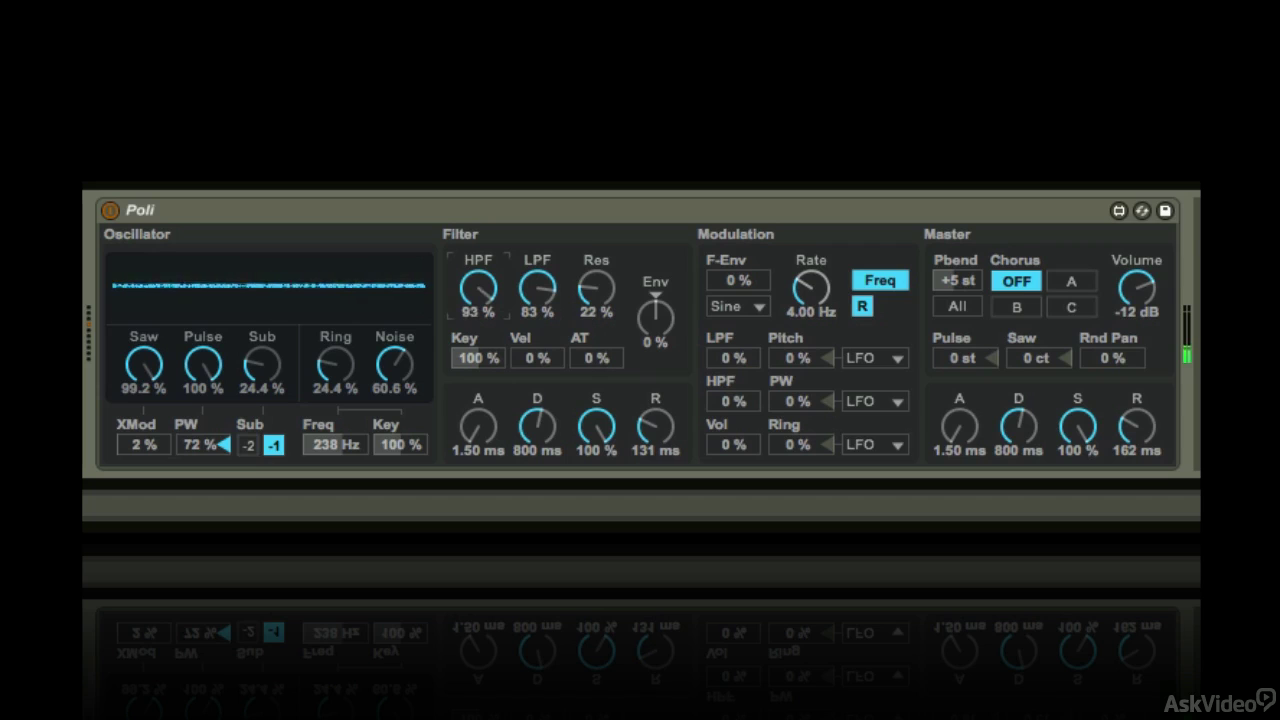
{"action": "left_click_drag", "start_coordinate": [478, 229], "coordinate": [478, 285]}
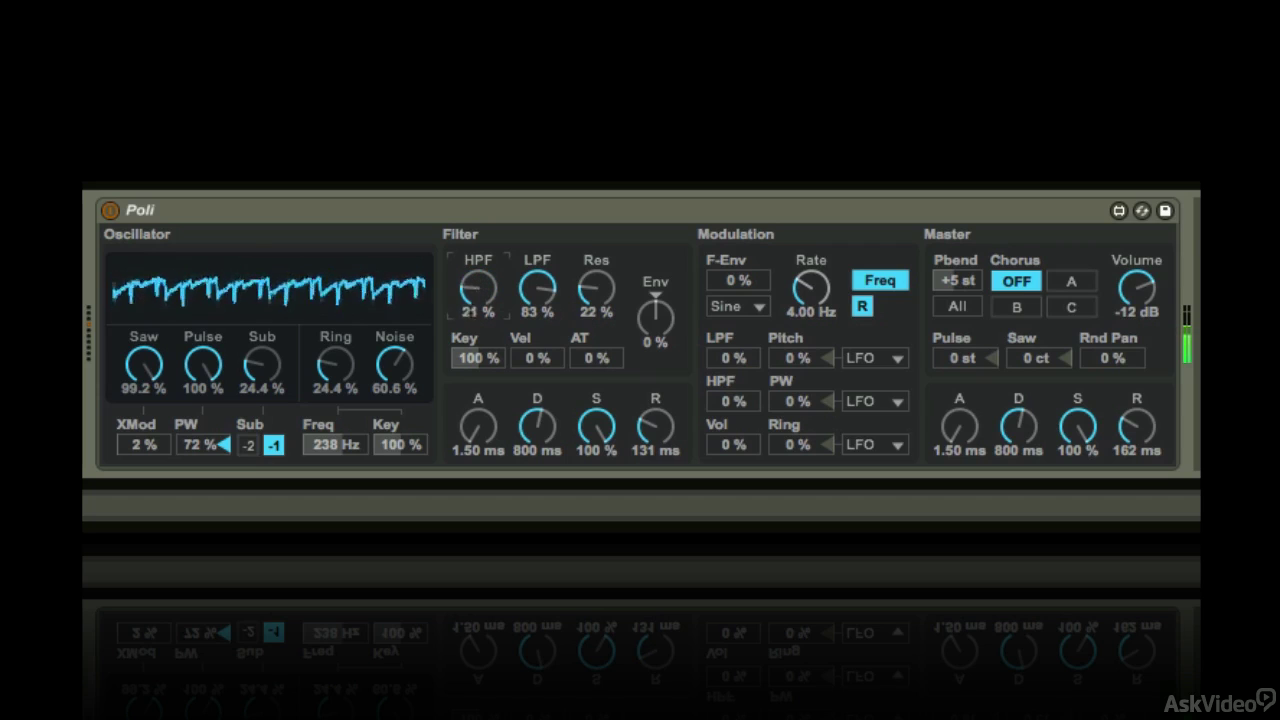
{"action": "left_click", "coordinate": [537, 289]}
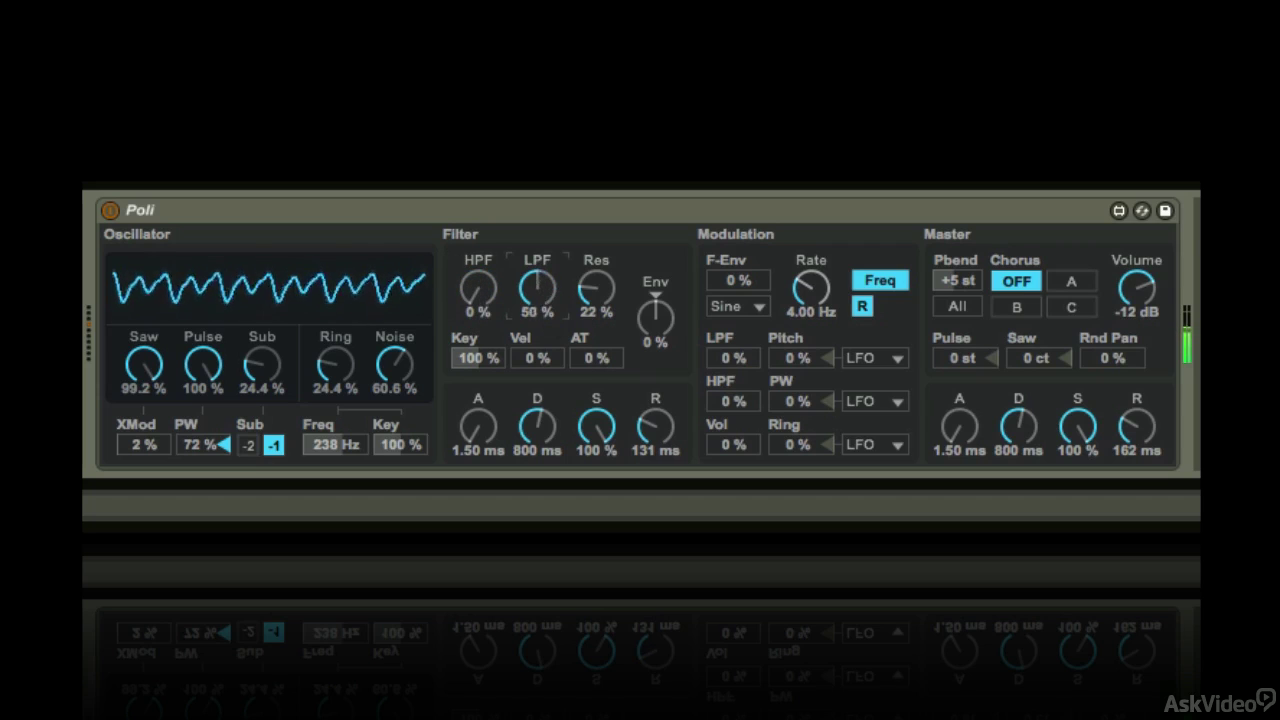
{"action": "left_click_drag", "start_coordinate": [551, 309], "coordinate": [551, 277]}
{"action": "left_click_drag", "start_coordinate": [606, 309], "coordinate": [606, 331]}
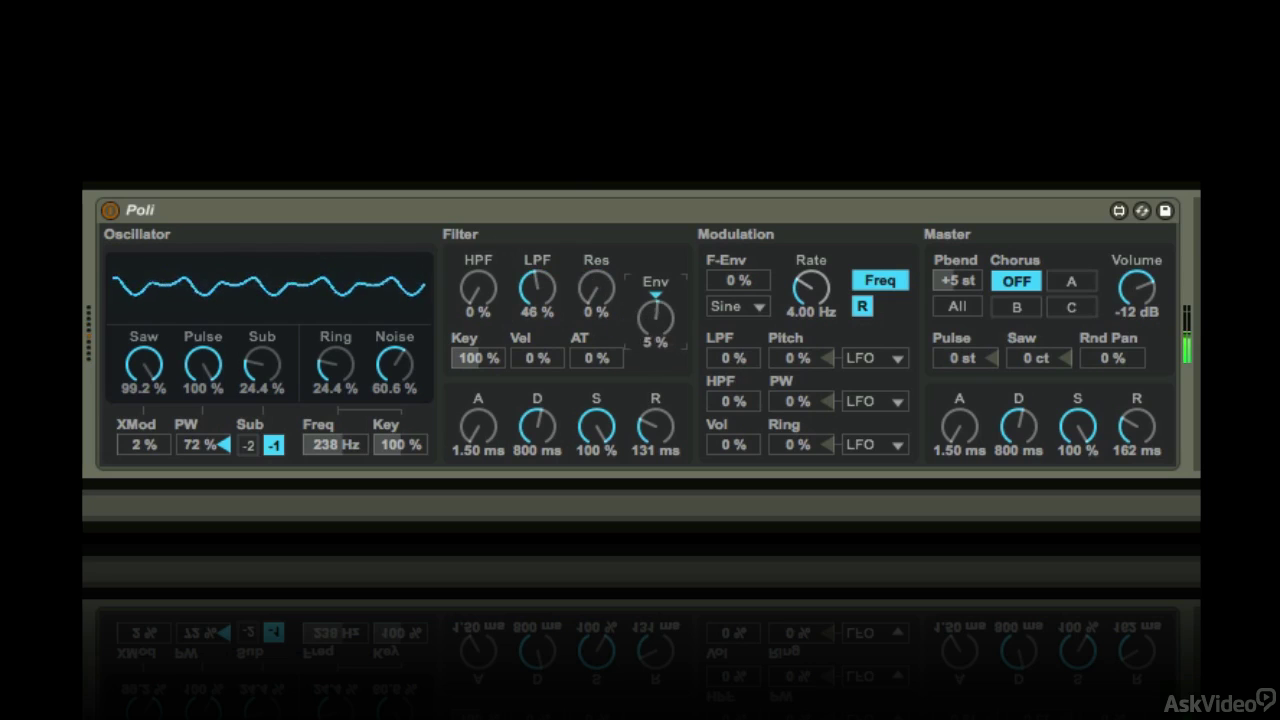
Step: Shape the filter envelope with 0 % sustain, 951 ms decay and a higher Env amount
{"action": "mouse_move", "coordinate": [646, 315]}
{"action": "left_mouse_down"}
{"action": "mouse_move", "coordinate": [646, 285]}
{"action": "mouse_move", "coordinate": [656, 322]}
{"action": "left_mouse_up"}
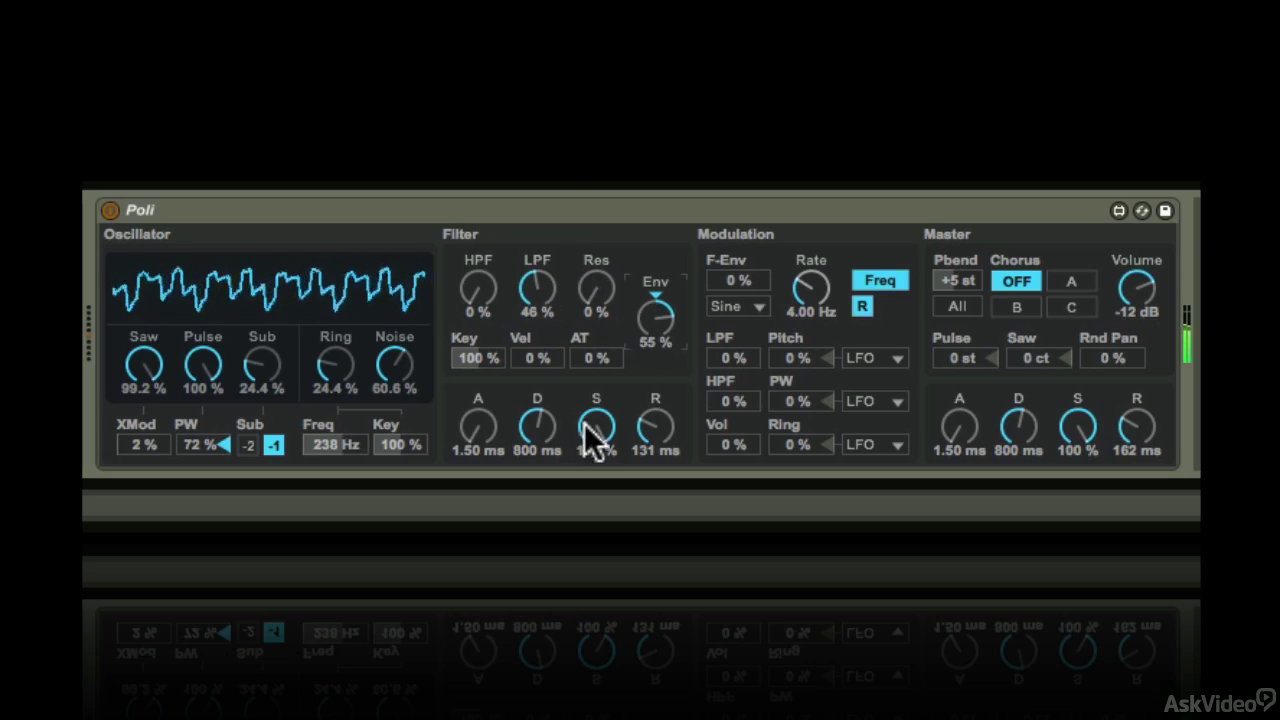
{"action": "left_click_drag", "start_coordinate": [594, 428], "coordinate": [594, 530]}
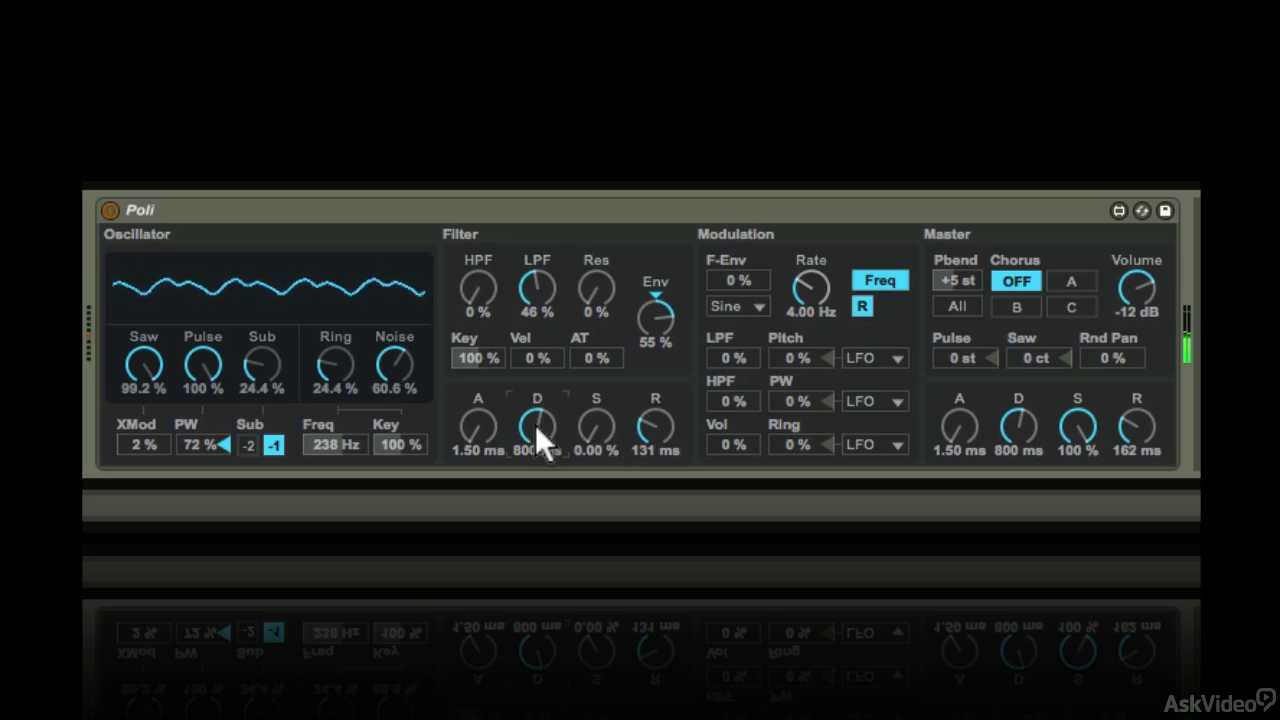
{"action": "left_click_drag", "start_coordinate": [537, 428], "coordinate": [537, 350]}
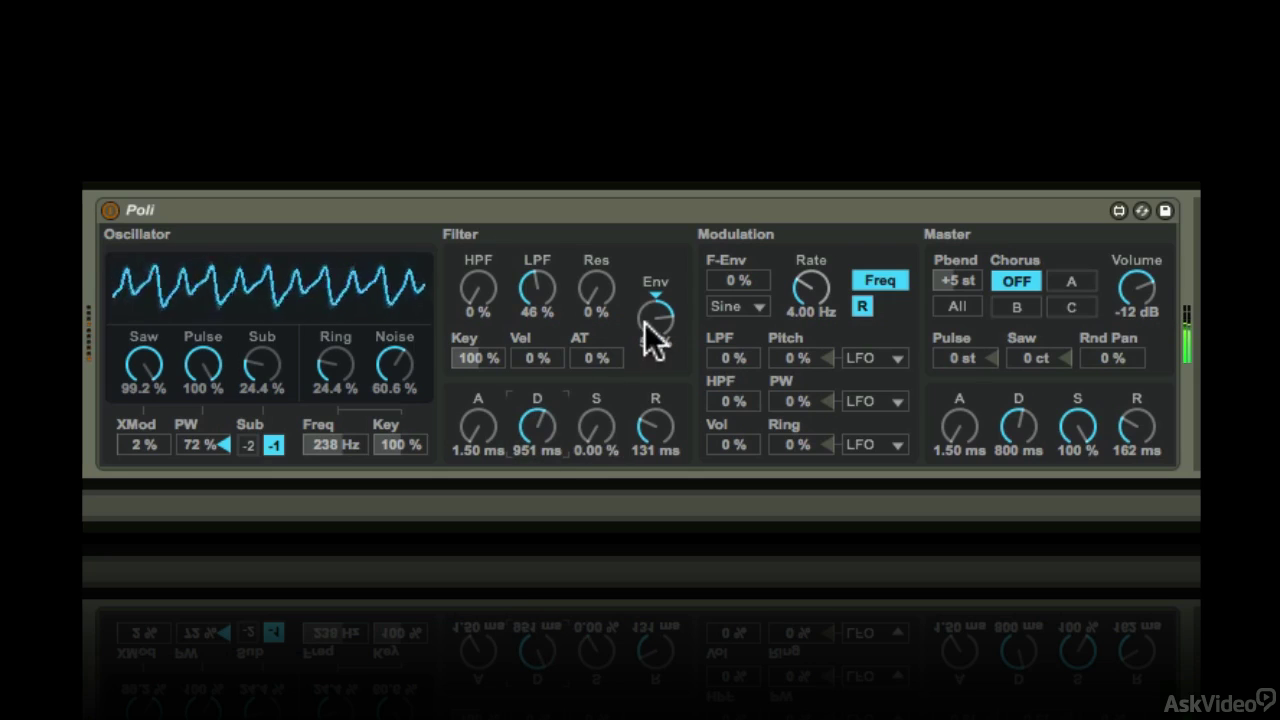
{"action": "left_click_drag", "start_coordinate": [651, 332], "coordinate": [651, 294]}
Step: Lower Noise to 37 %, settle the Env amount at 57 % and raise LPF to 52 %
{"action": "left_click_drag", "start_coordinate": [384, 357], "coordinate": [384, 377]}
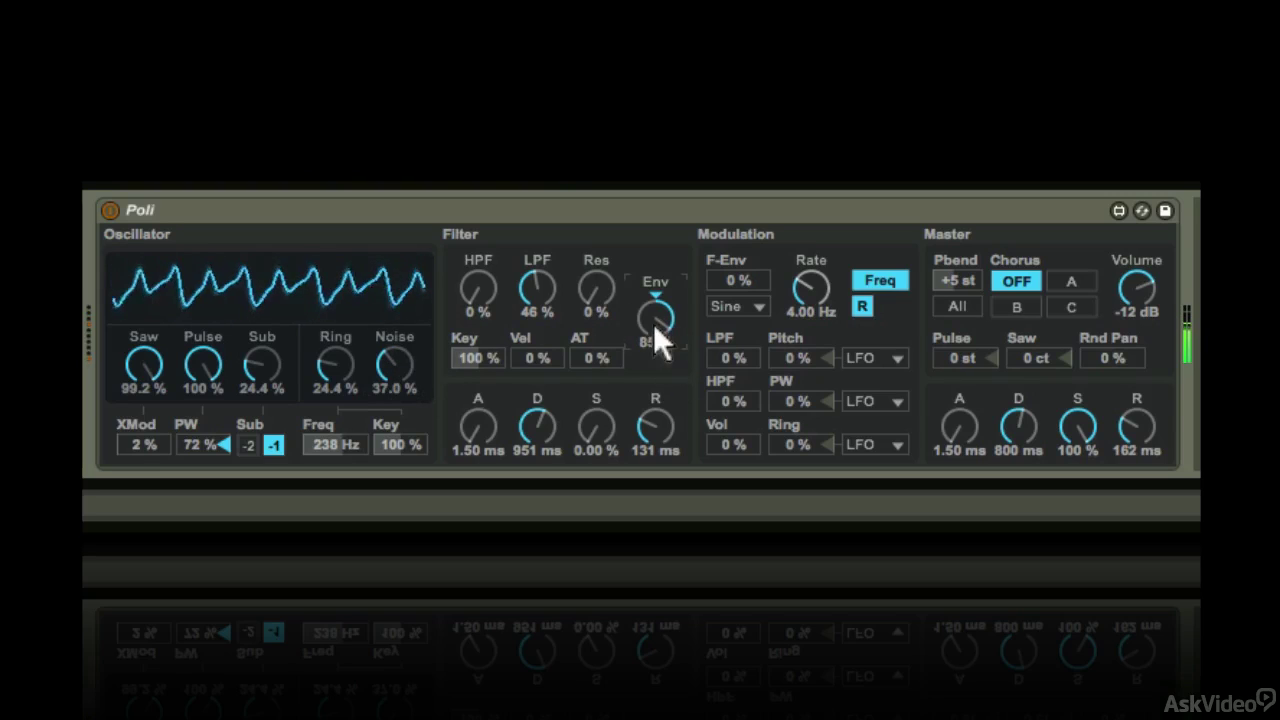
{"action": "left_click_drag", "start_coordinate": [655, 323], "coordinate": [655, 362]}
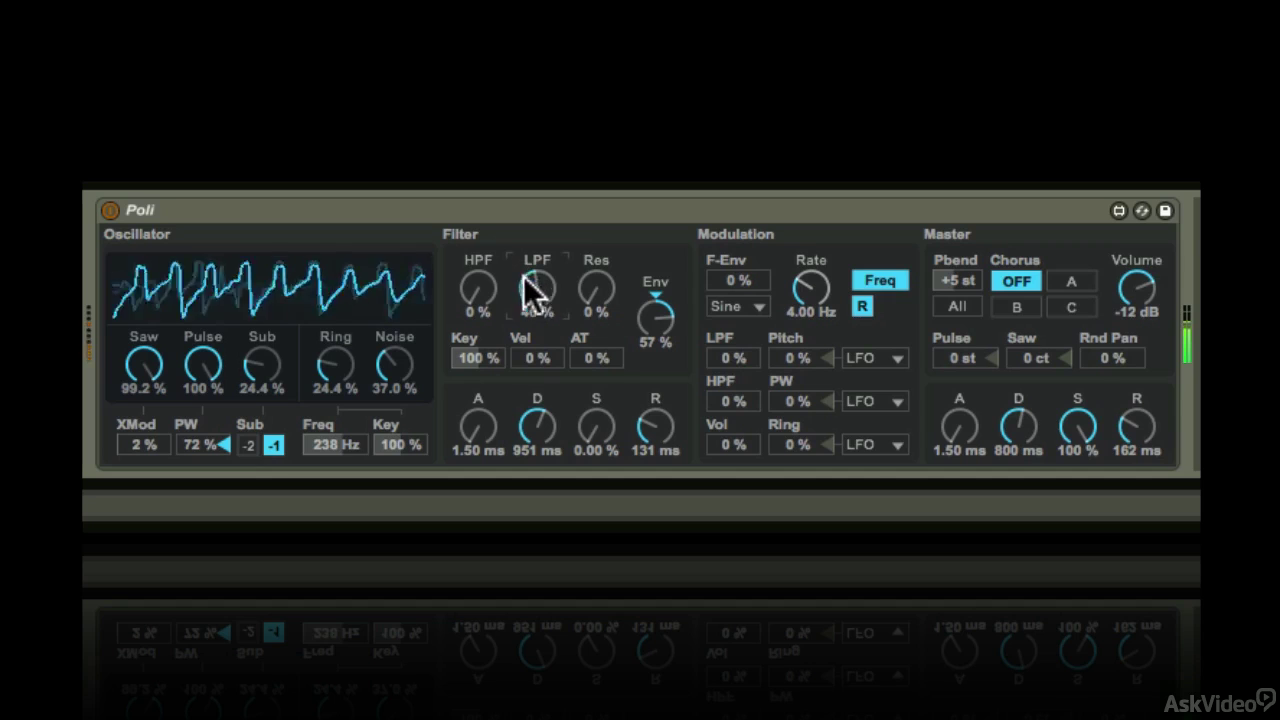
{"action": "left_click_drag", "start_coordinate": [533, 287], "coordinate": [533, 255]}
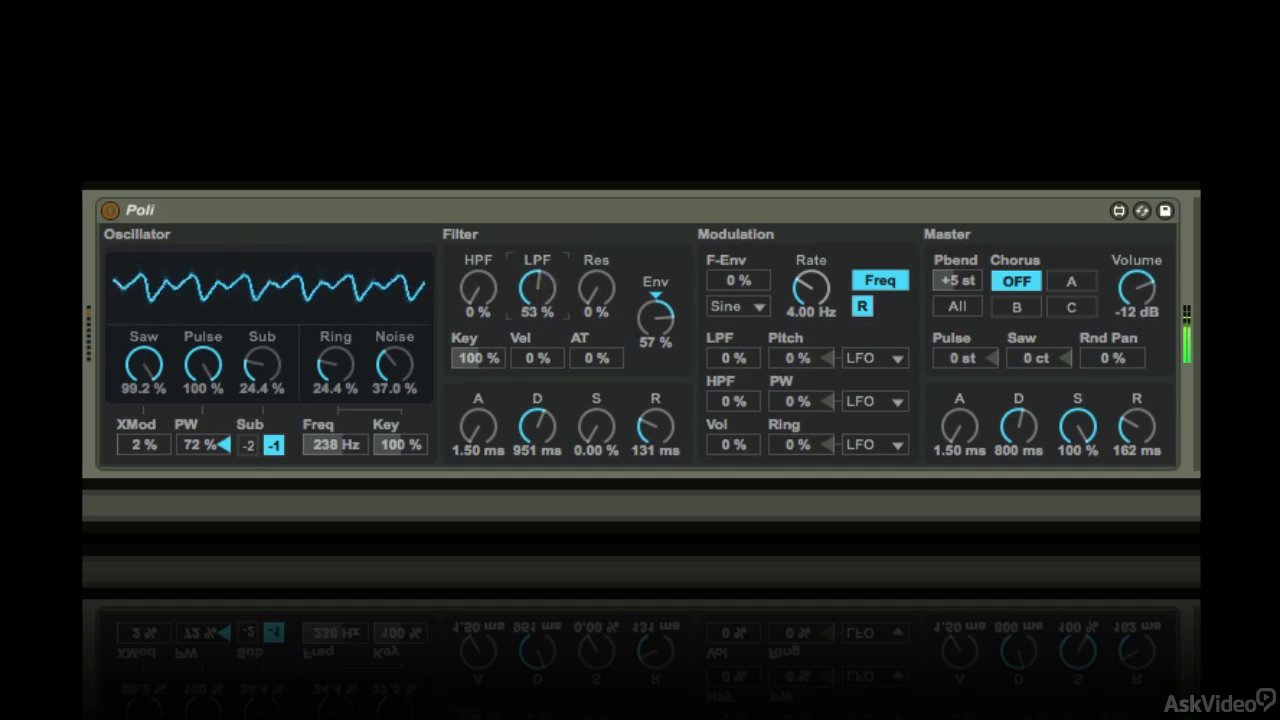
{"action": "left_click_drag", "start_coordinate": [540, 305], "coordinate": [540, 306]}
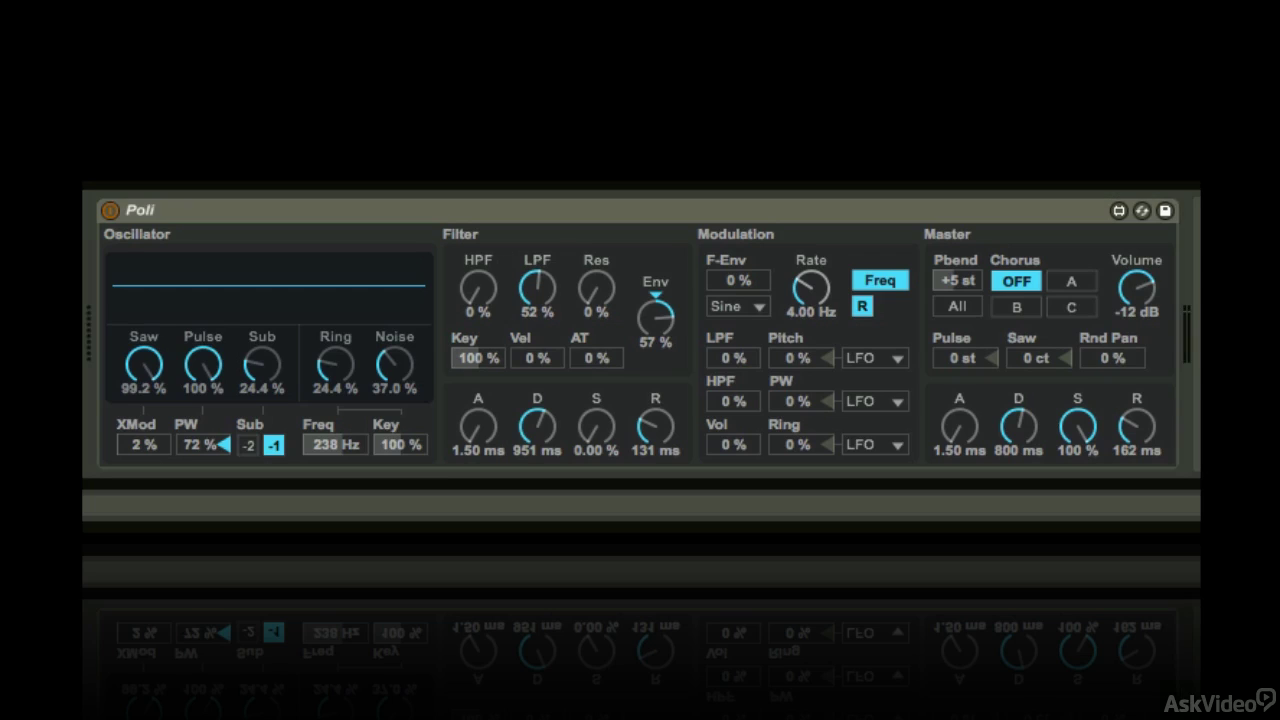
Step: Insert an Arpeggiator before Poli with Chord Trigger style and 105 % gate
{"action": "left_click_drag", "start_coordinate": [10, 240], "coordinate": [96, 250]}
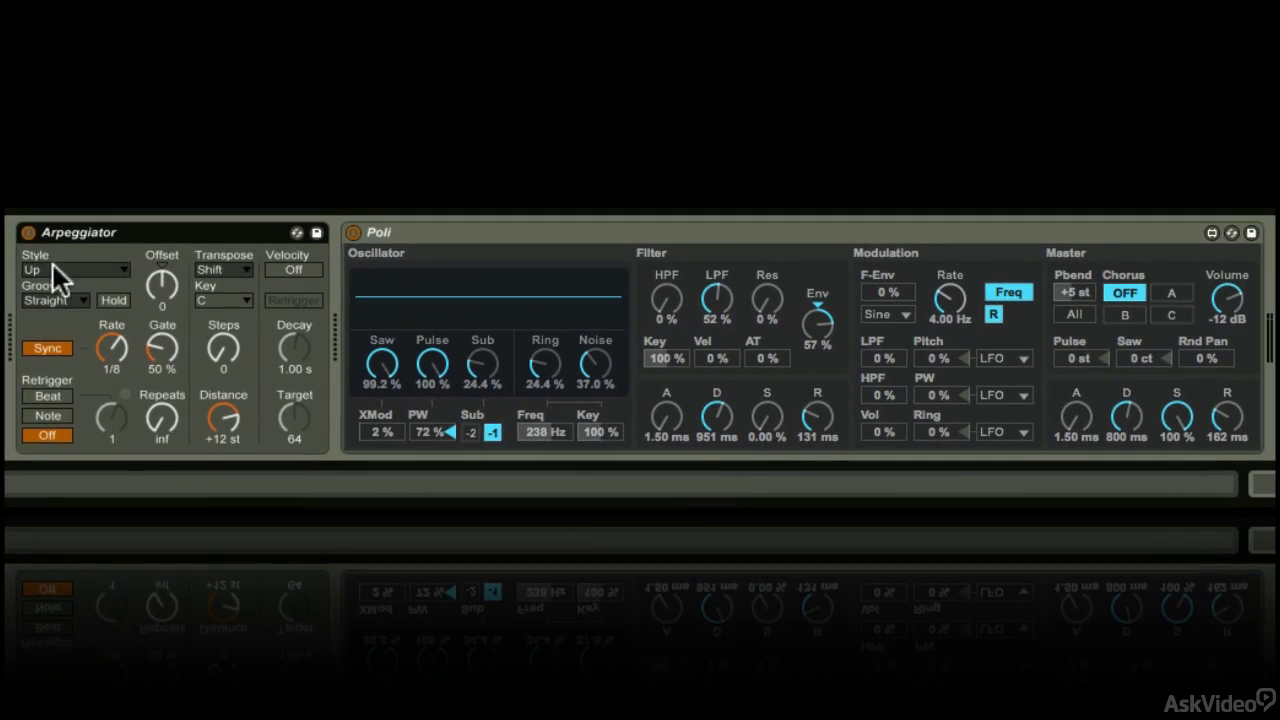
{"action": "left_click", "coordinate": [78, 269]}
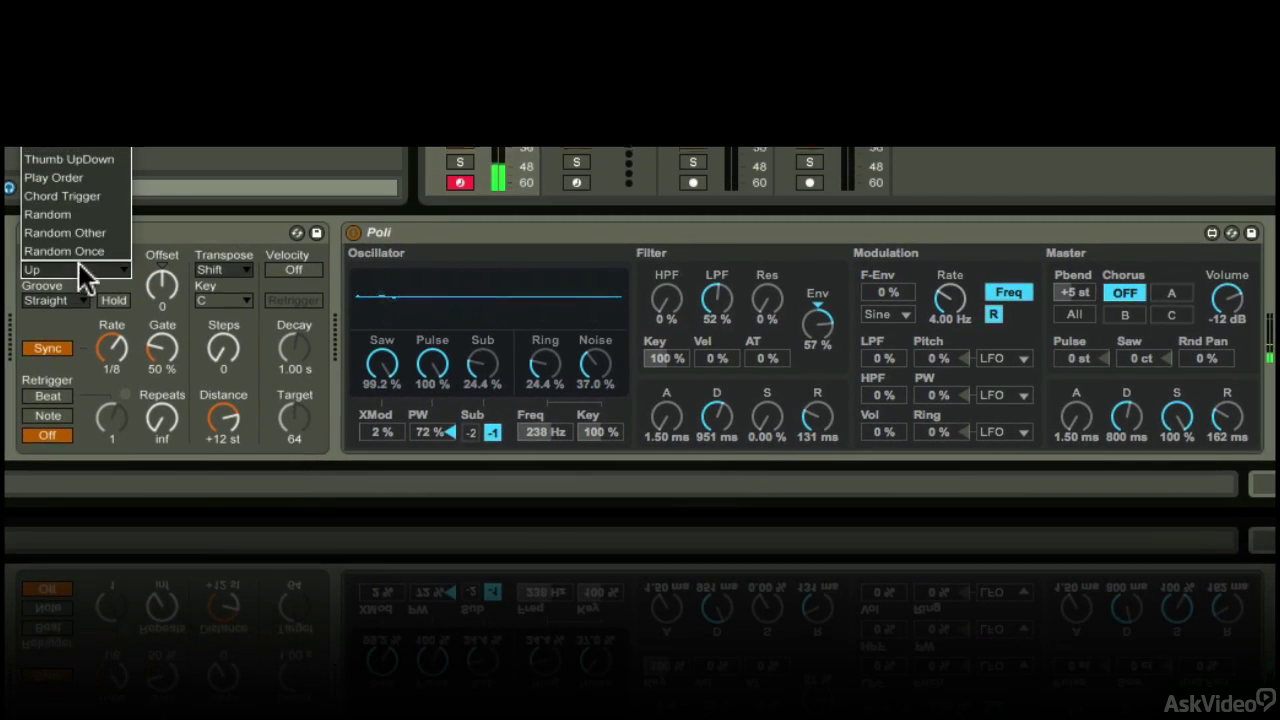
{"action": "left_click", "coordinate": [69, 198]}
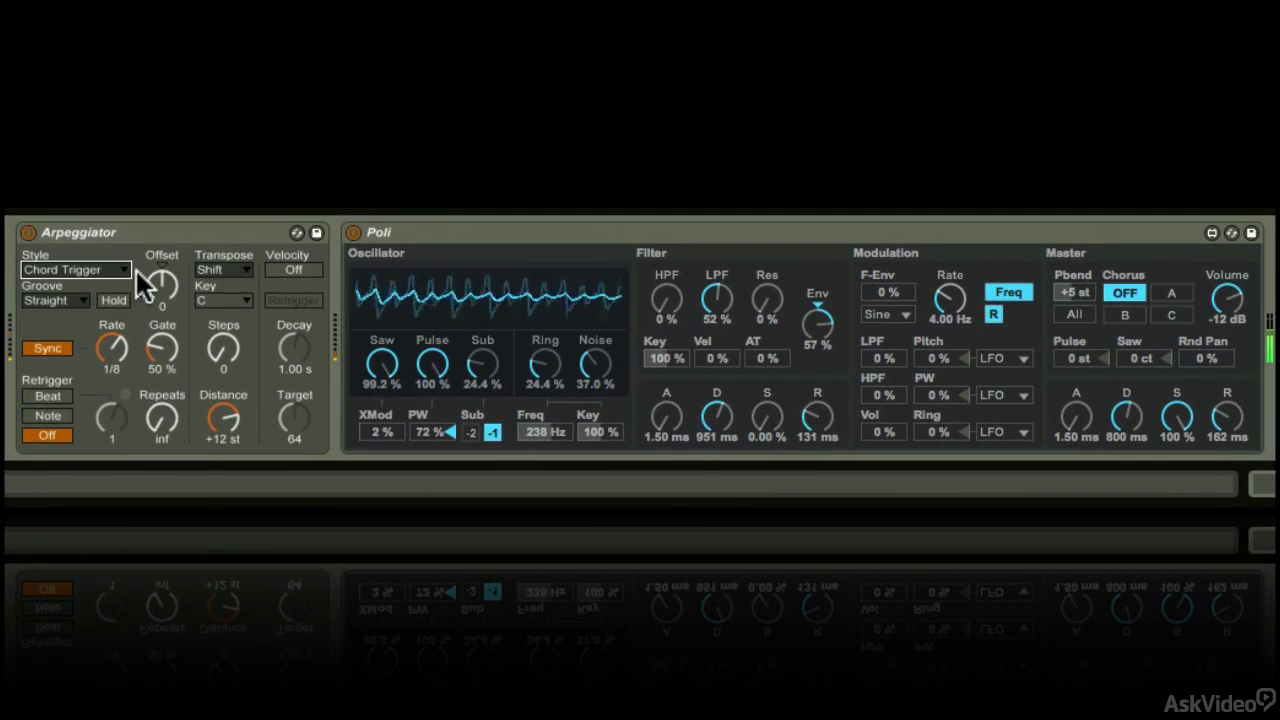
{"action": "left_click_drag", "start_coordinate": [160, 350], "coordinate": [160, 300]}
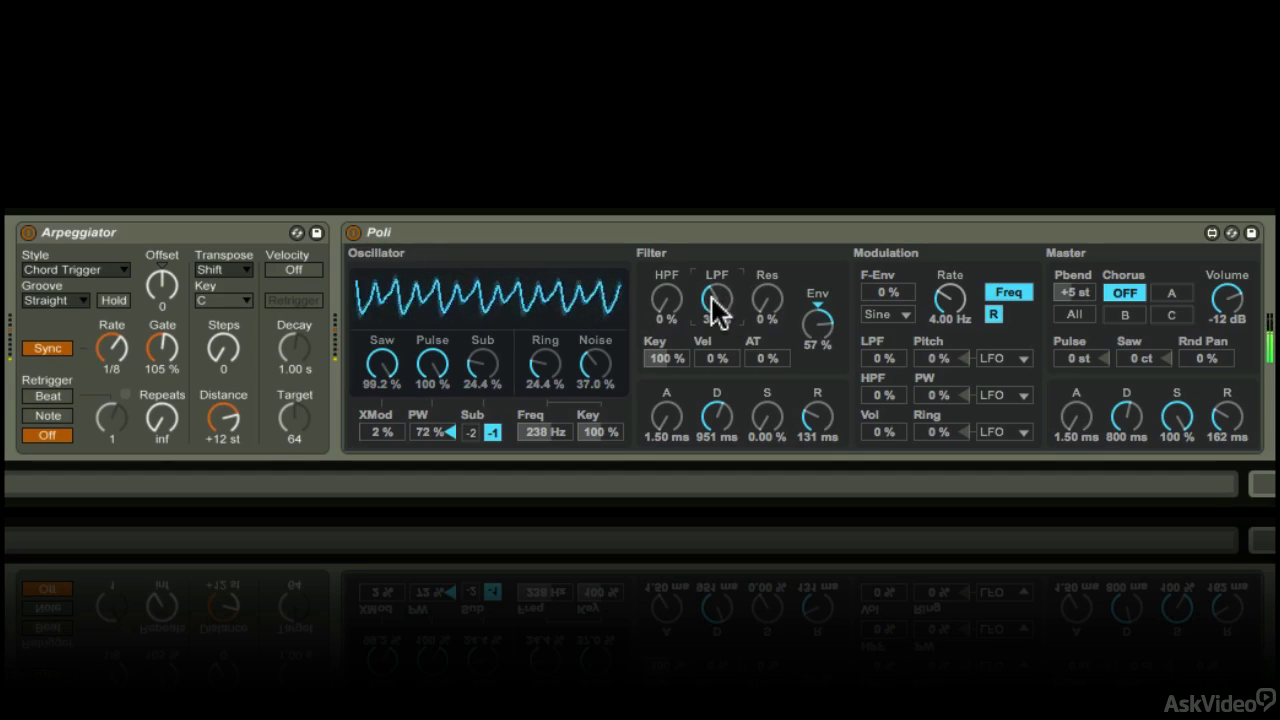
Step: Set Poli's filter to 43 % resonance, 703 ms decay, 47 % Env amount and 45 % LPF
{"action": "left_click", "coordinate": [770, 308]}
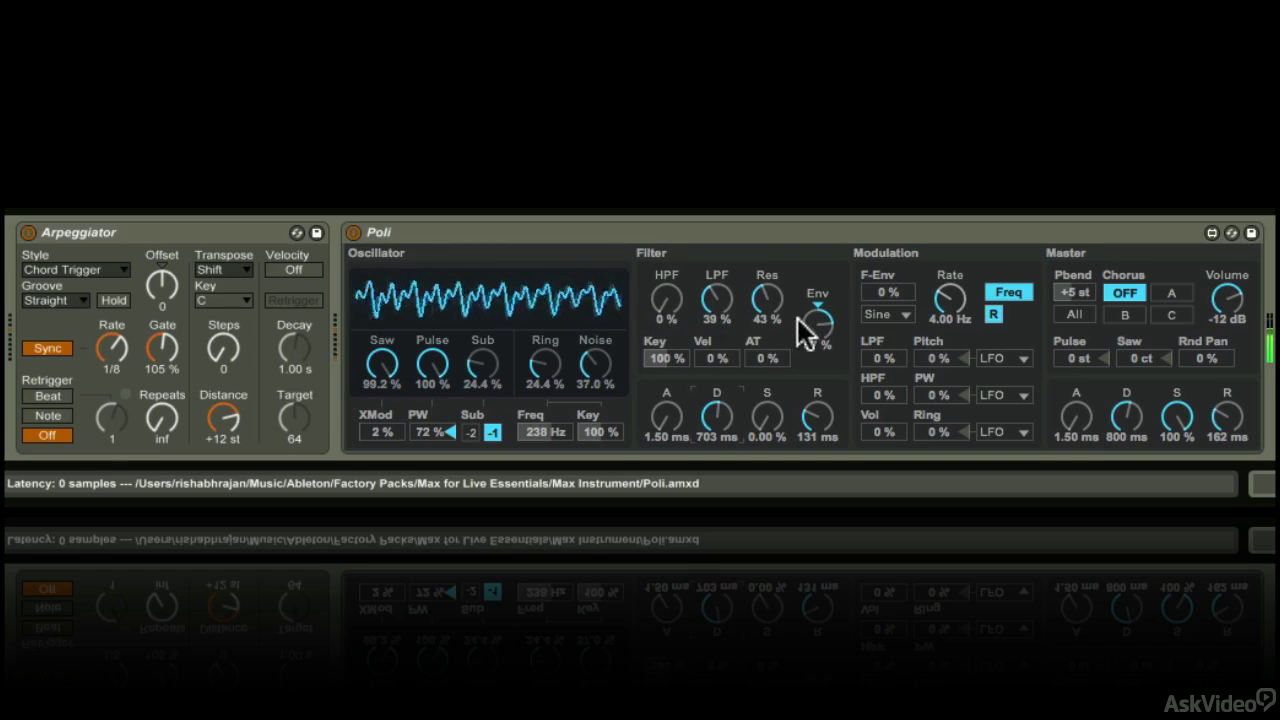
{"action": "mouse_move", "coordinate": [808, 323]}
{"action": "left_mouse_down"}
{"action": "mouse_move", "coordinate": [808, 343]}
{"action": "mouse_move", "coordinate": [809, 329]}
{"action": "left_mouse_up"}
{"action": "mouse_move", "coordinate": [714, 291]}
{"action": "left_mouse_down"}
{"action": "mouse_move", "coordinate": [714, 245]}
{"action": "mouse_move", "coordinate": [714, 289]}
{"action": "mouse_move", "coordinate": [714, 278]}
{"action": "left_mouse_up"}
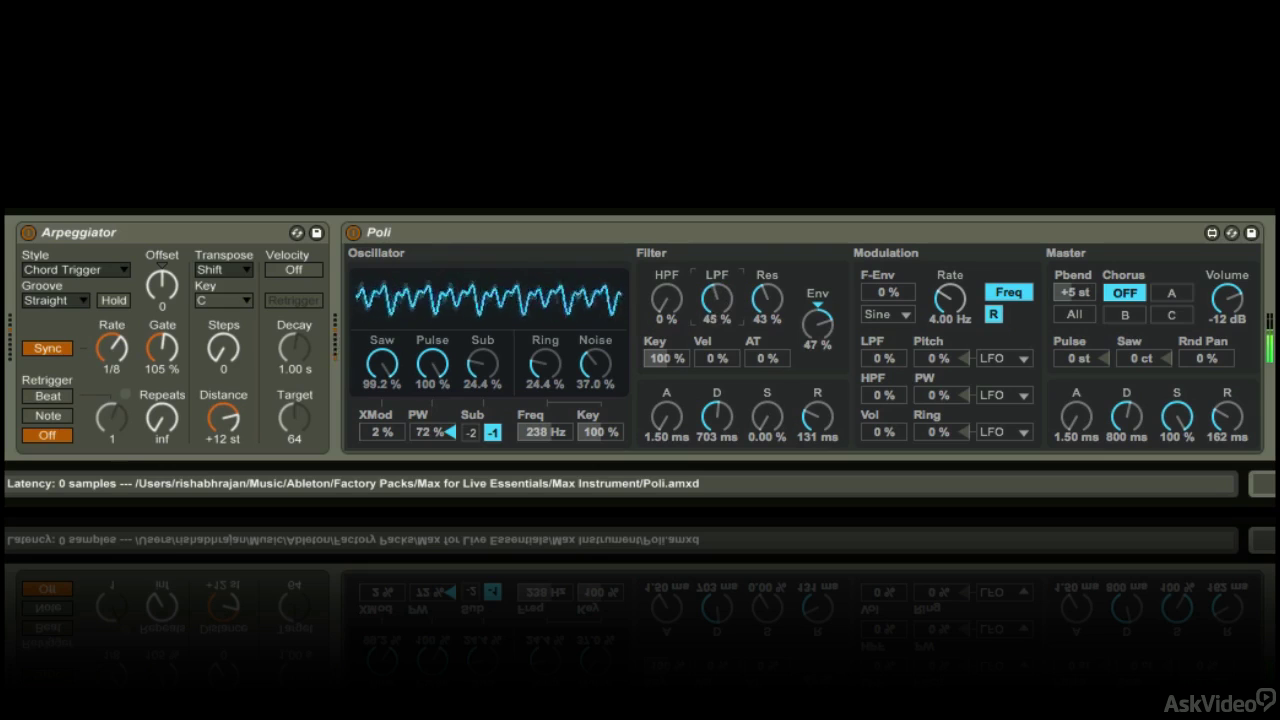
Step: Dial filter key tracking to 44 % and Env amount to 13 %, comparing with the Arpeggiator bypassed
{"action": "left_click_drag", "start_coordinate": [666, 358], "coordinate": [666, 440]}
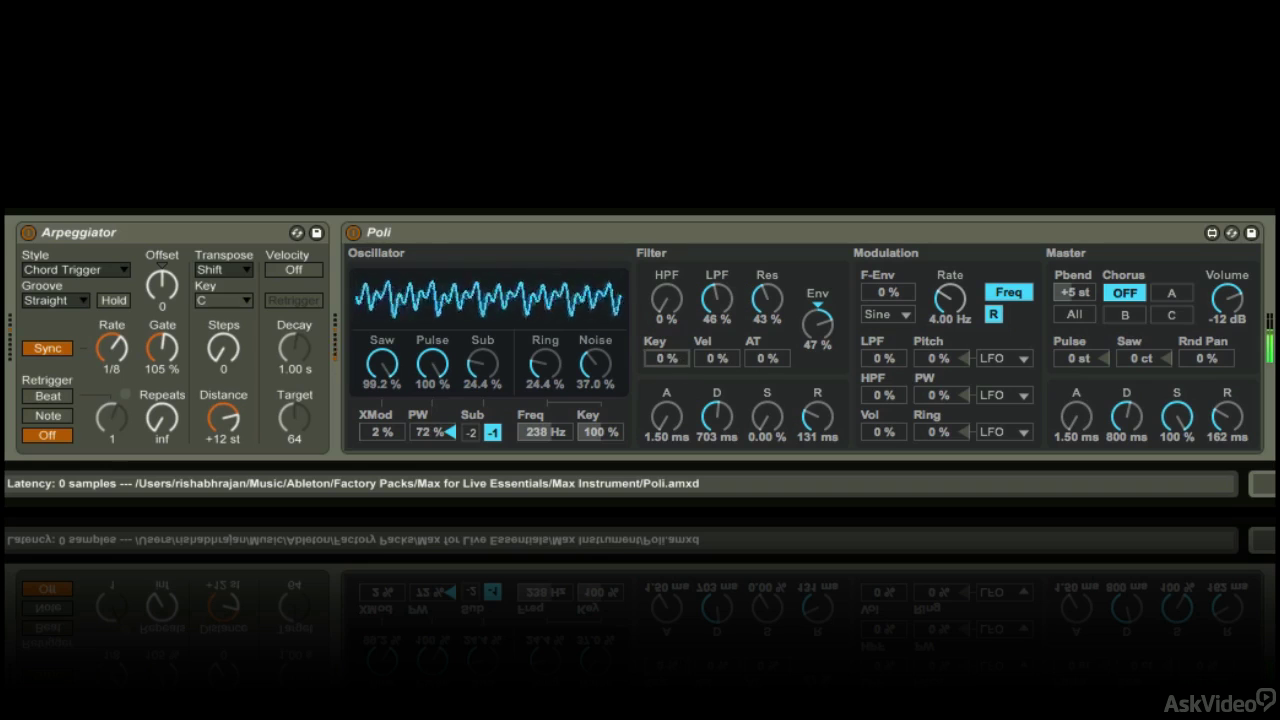
{"action": "left_click", "coordinate": [26, 231]}
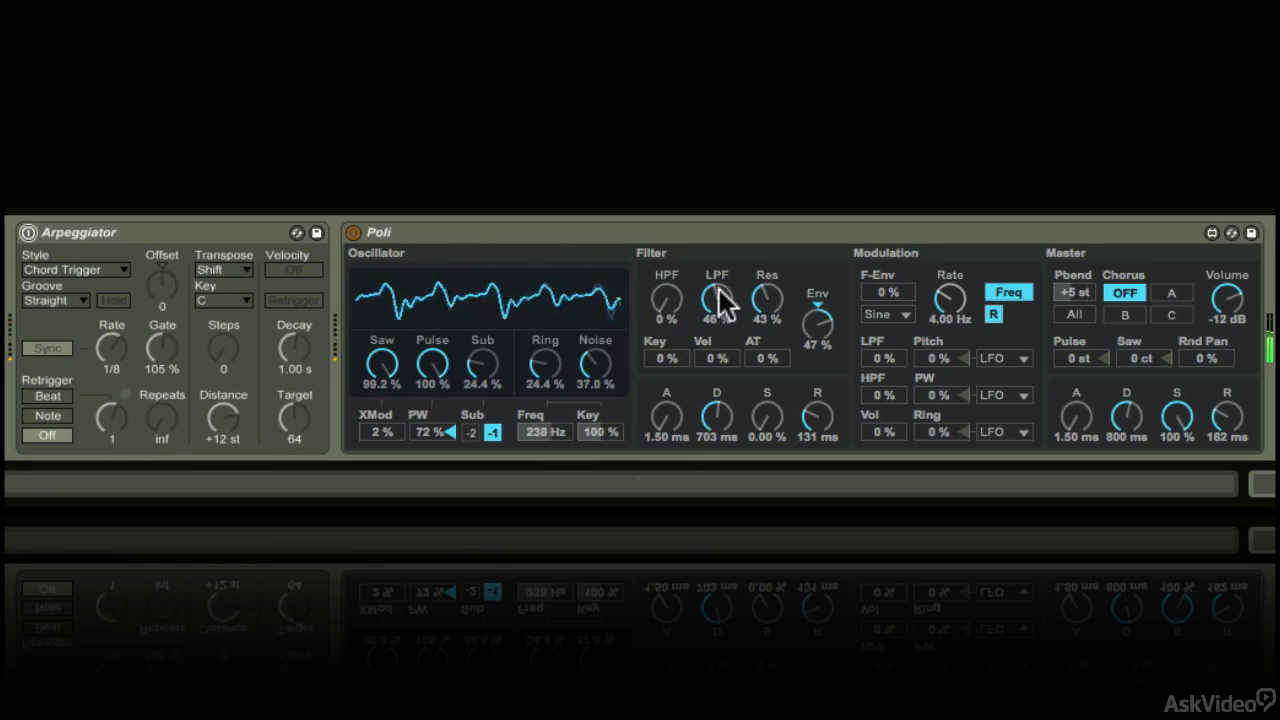
{"action": "left_click_drag", "start_coordinate": [819, 321], "coordinate": [819, 385]}
{"action": "mouse_move", "coordinate": [672, 357]}
{"action": "left_mouse_down"}
{"action": "mouse_move", "coordinate": [672, 264]}
{"action": "mouse_move", "coordinate": [676, 355]}
{"action": "left_mouse_up"}
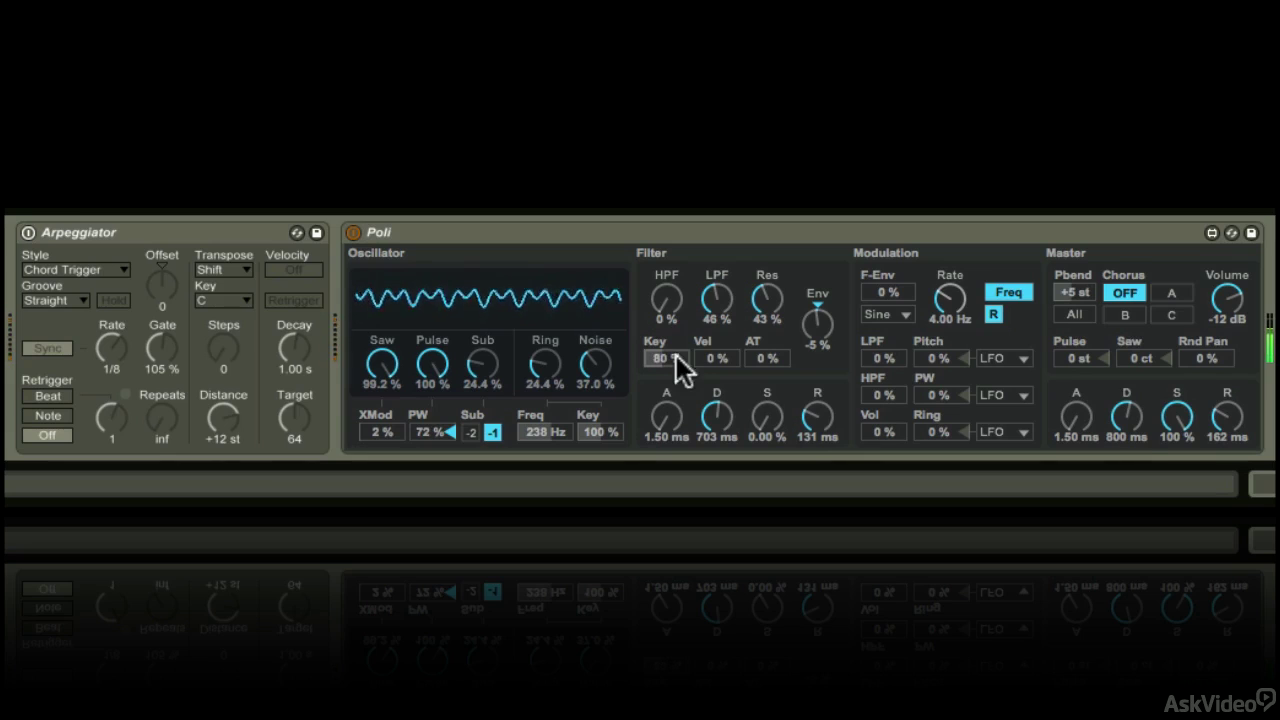
{"action": "left_click", "coordinate": [27, 230]}
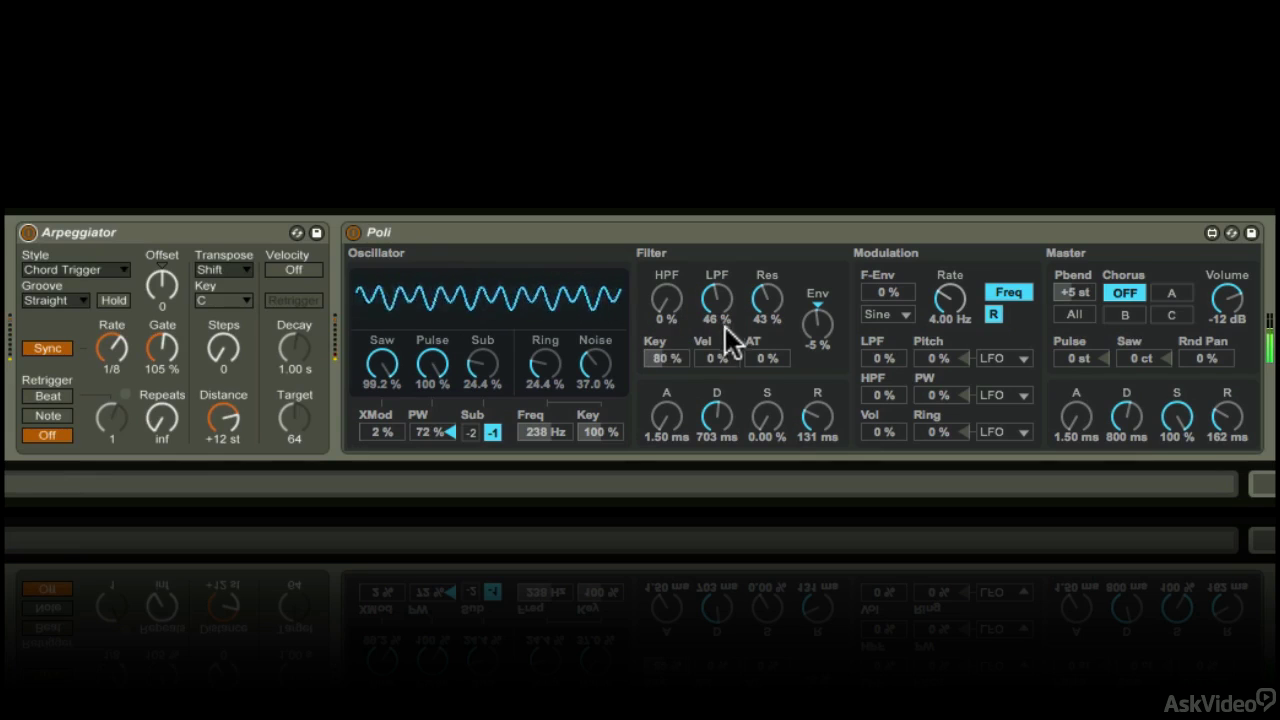
{"action": "left_click_drag", "start_coordinate": [664, 355], "coordinate": [664, 392]}
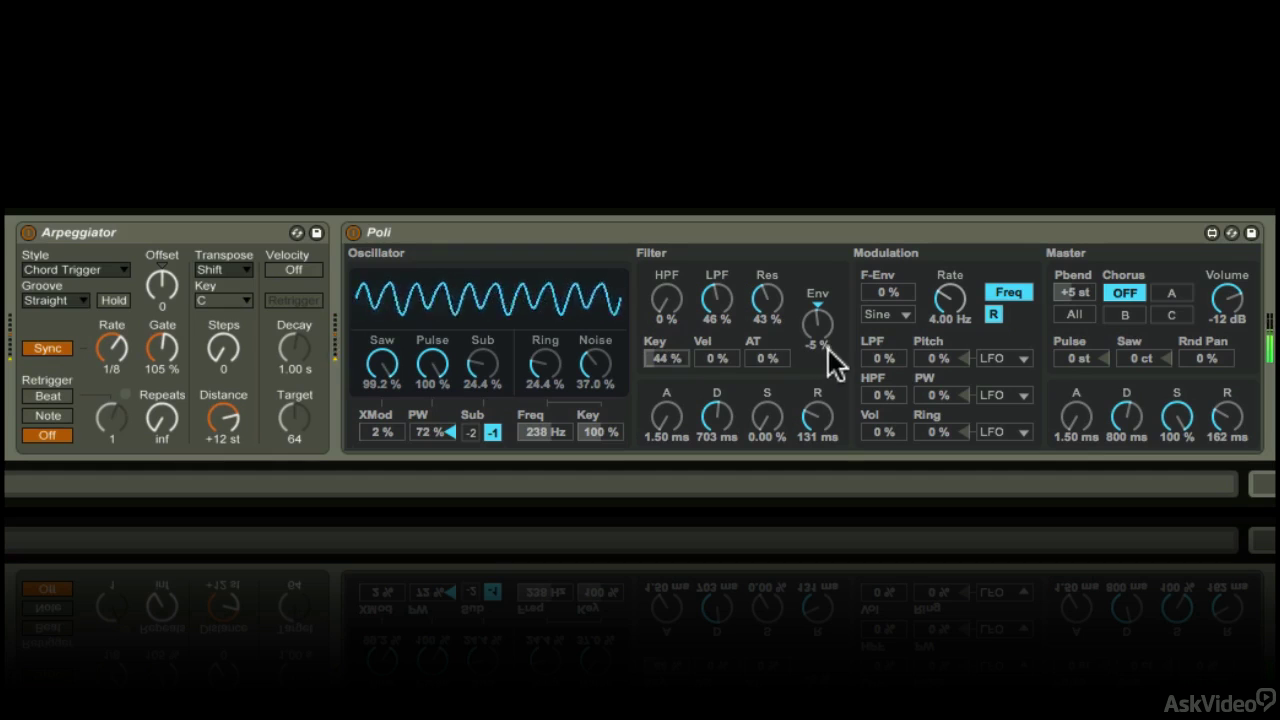
{"action": "mouse_move", "coordinate": [820, 330]}
{"action": "left_mouse_down"}
{"action": "mouse_move", "coordinate": [820, 295]}
{"action": "mouse_move", "coordinate": [820, 317]}
{"action": "left_mouse_up"}
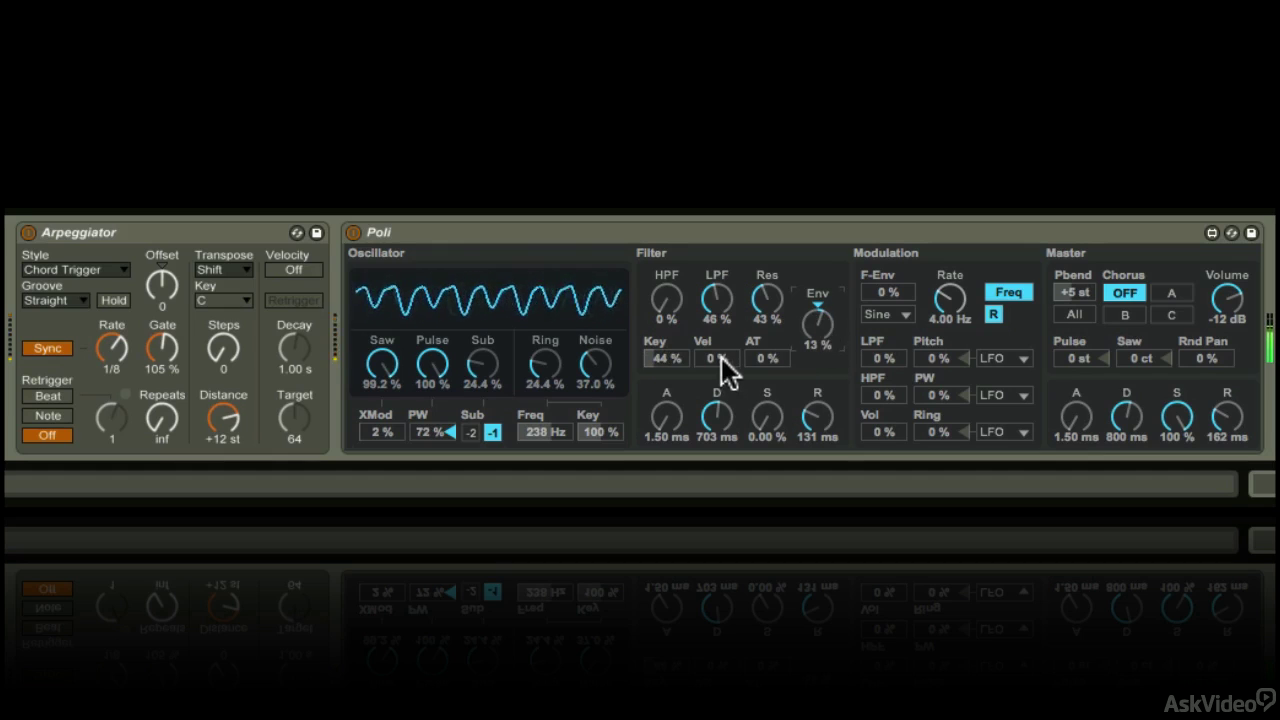
Step: Set Poli's filter velocity sensitivity to about 36 % and LPF cutoff to 33 %, and bypass the Arpeggiator
{"action": "left_click_drag", "start_coordinate": [717, 360], "coordinate": [717, 338]}
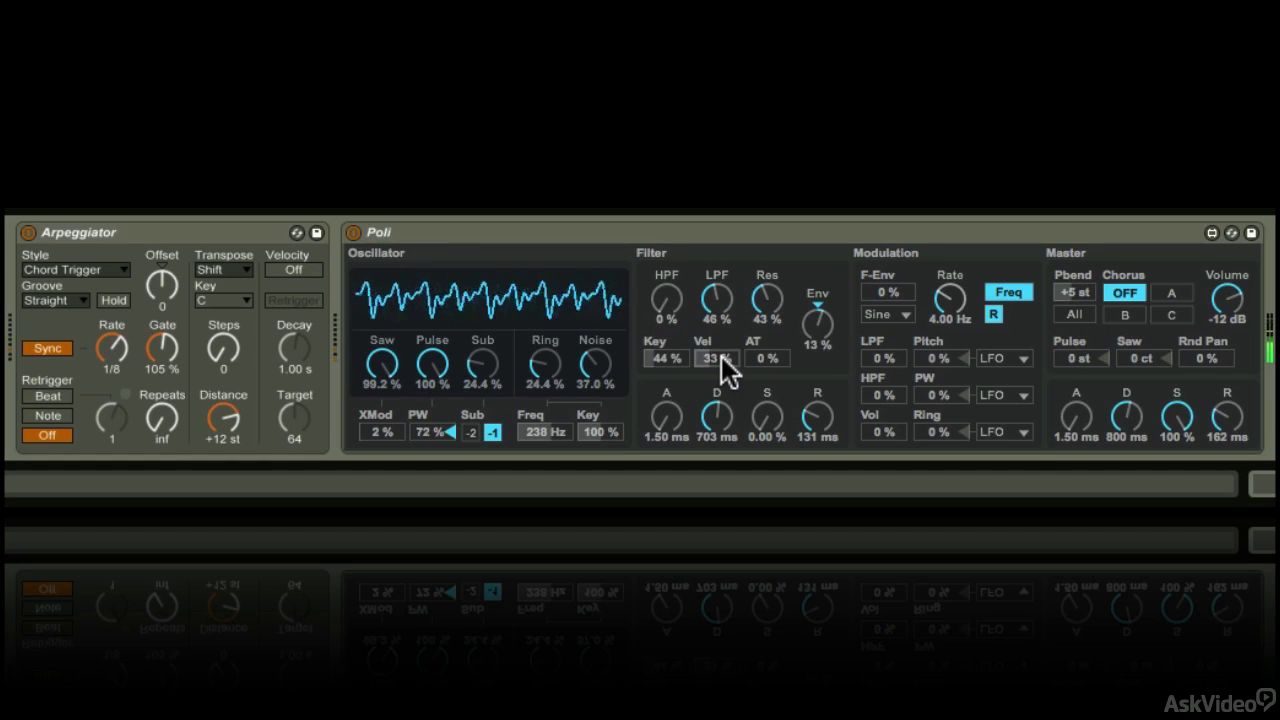
{"action": "mouse_move", "coordinate": [717, 310]}
{"action": "left_mouse_down"}
{"action": "mouse_move", "coordinate": [717, 323]}
{"action": "mouse_move", "coordinate": [717, 300]}
{"action": "left_mouse_up"}
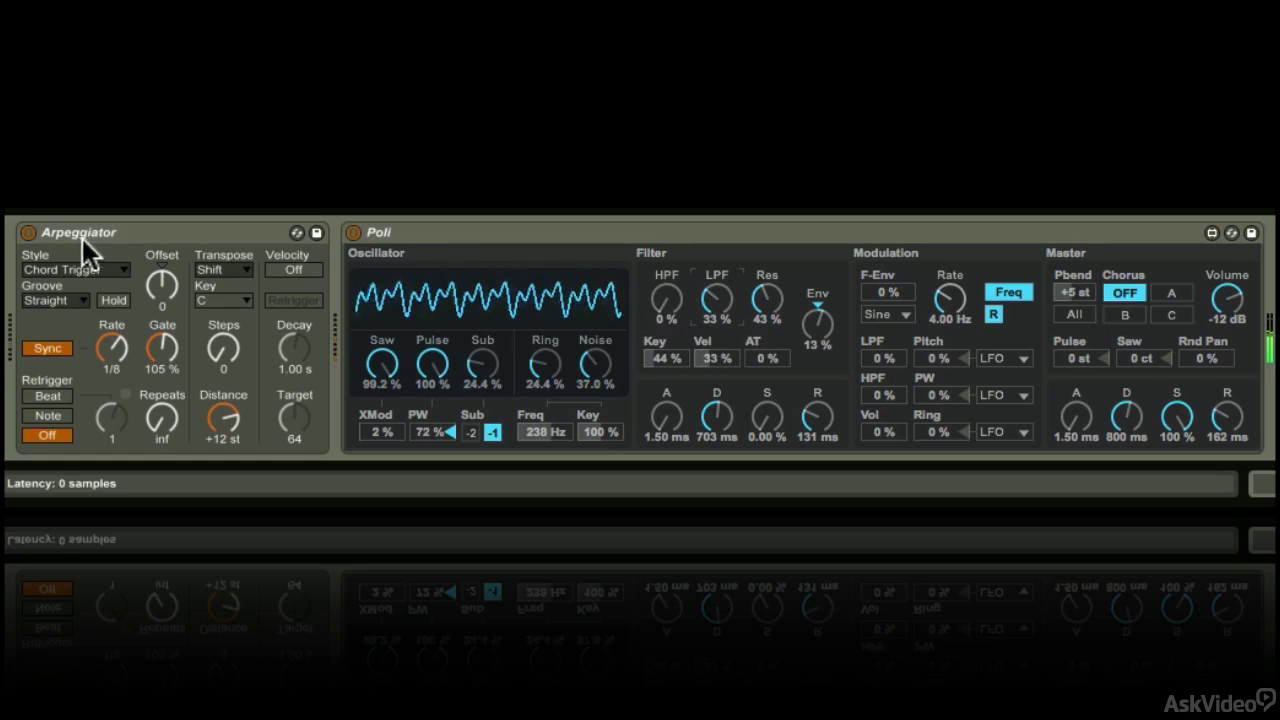
{"action": "left_click", "coordinate": [28, 232]}
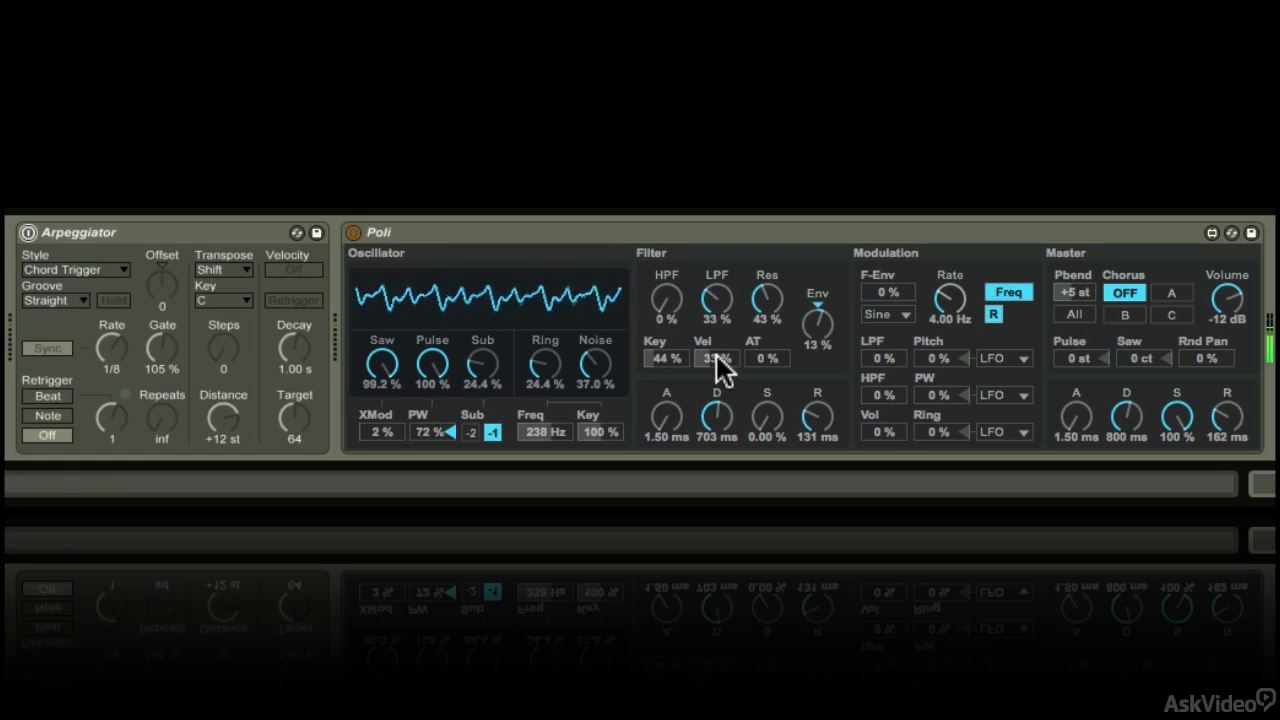
{"action": "left_click_drag", "start_coordinate": [715, 352], "coordinate": [770, 382]}
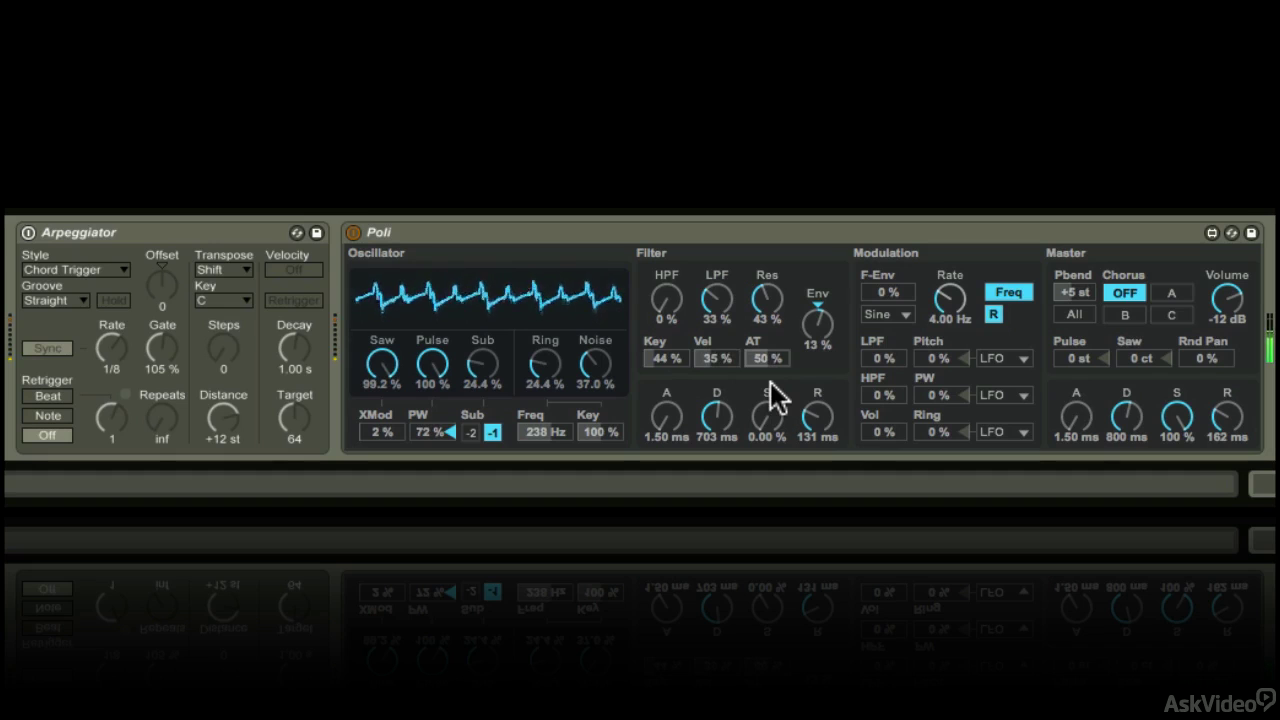
Step: Turn Poli's filter resonance down from 43 % to 0 %
{"action": "left_click_drag", "start_coordinate": [767, 318], "coordinate": [767, 362]}
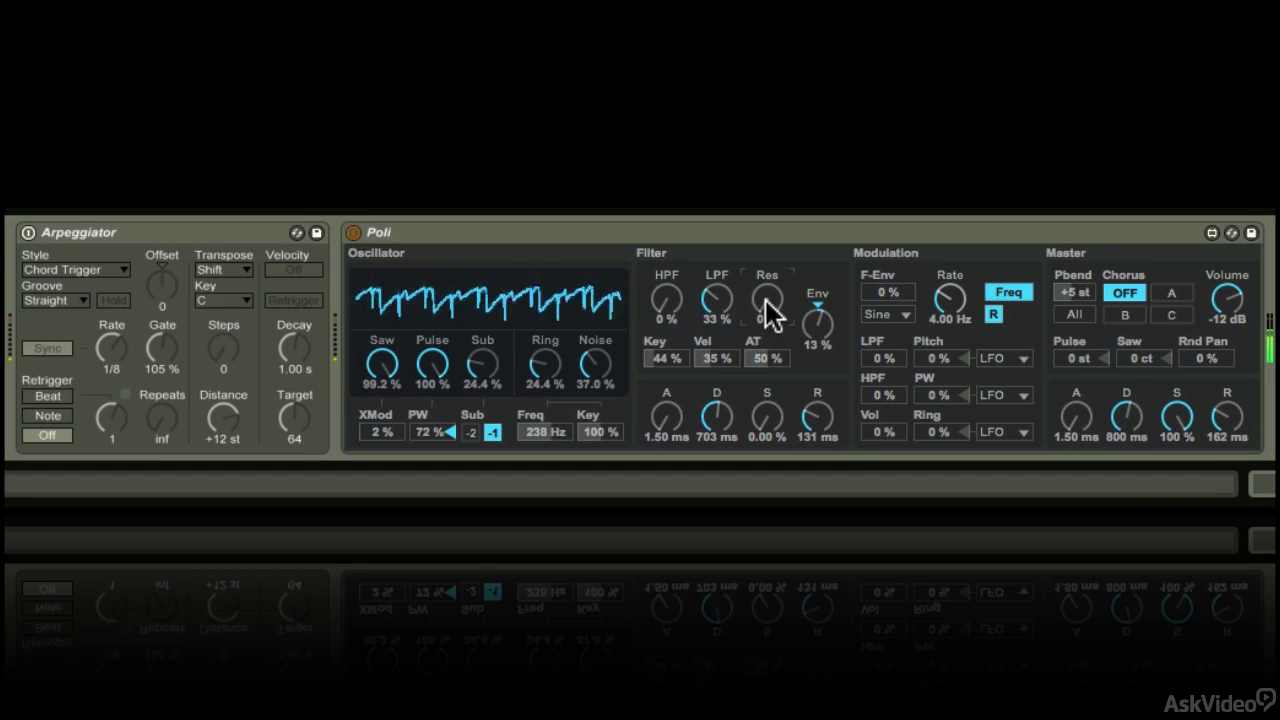